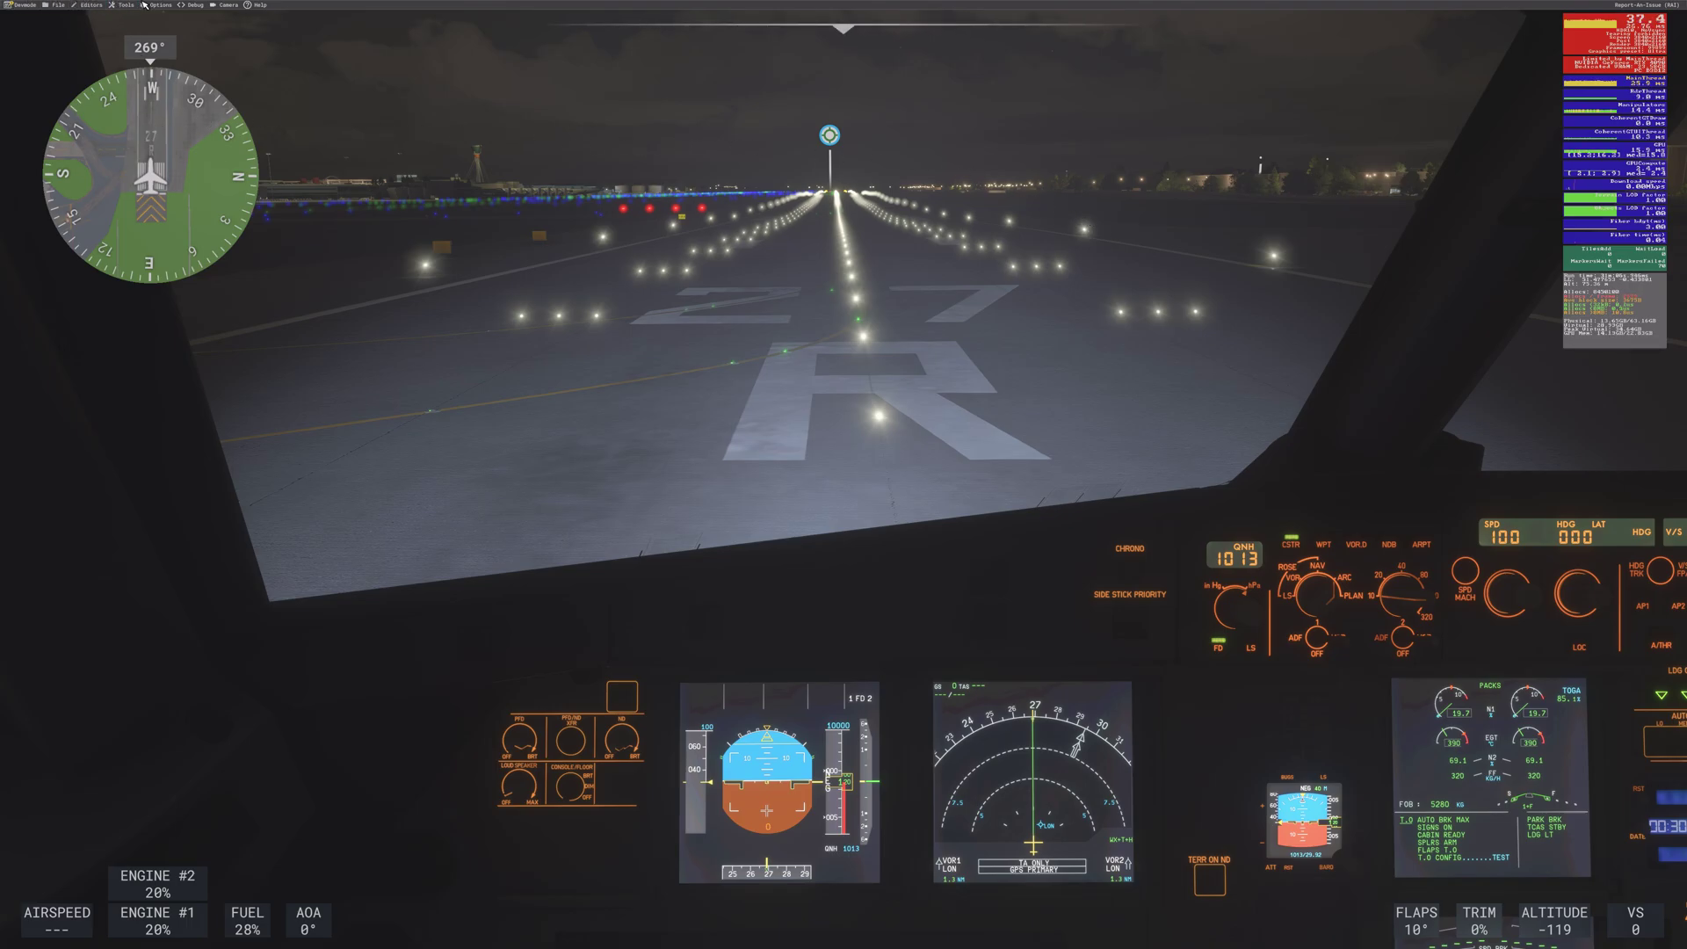
click(190, 5)
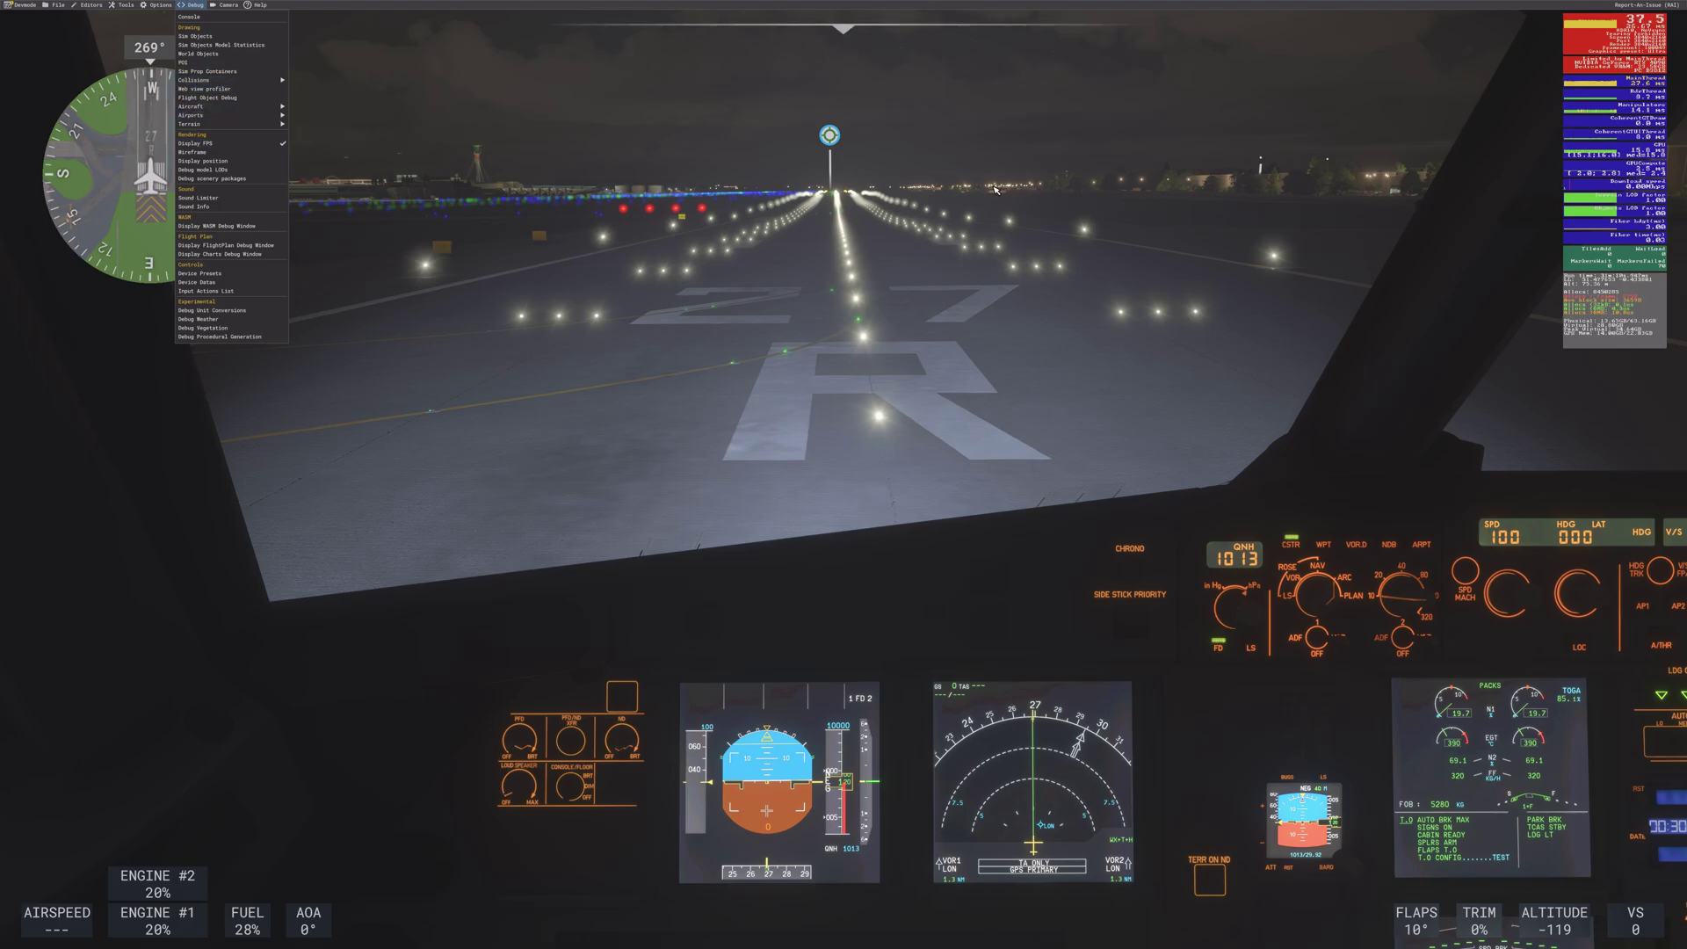
click(1047, 50)
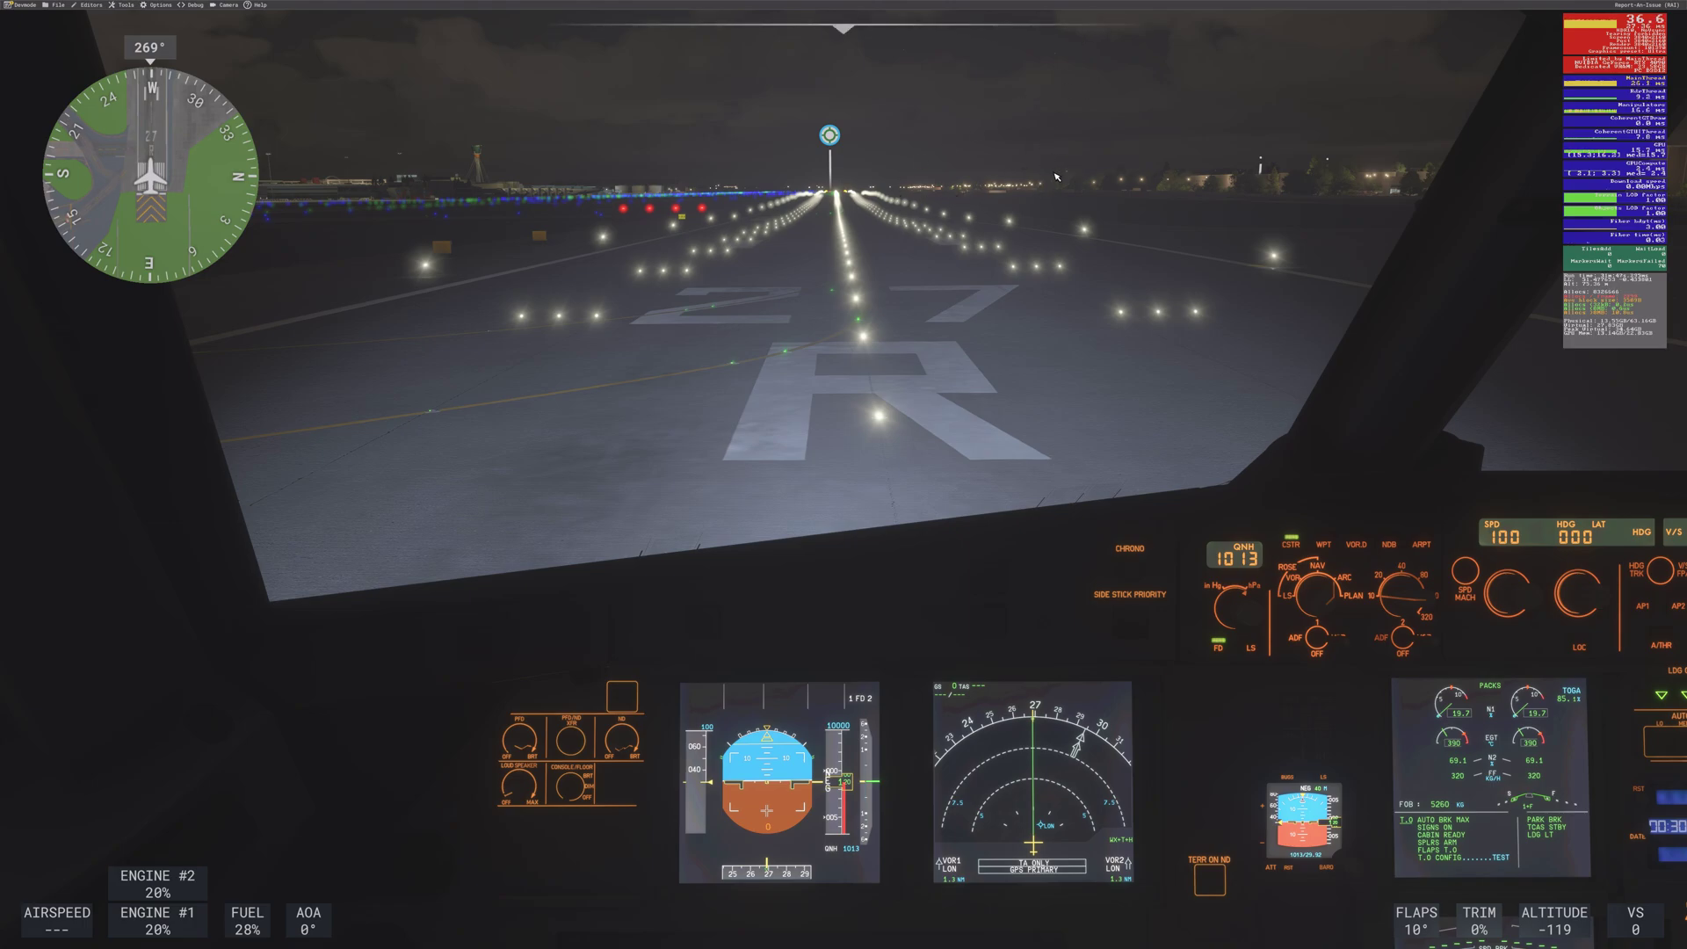
Pause the flight and open the general graphics settings.
key(Escape)
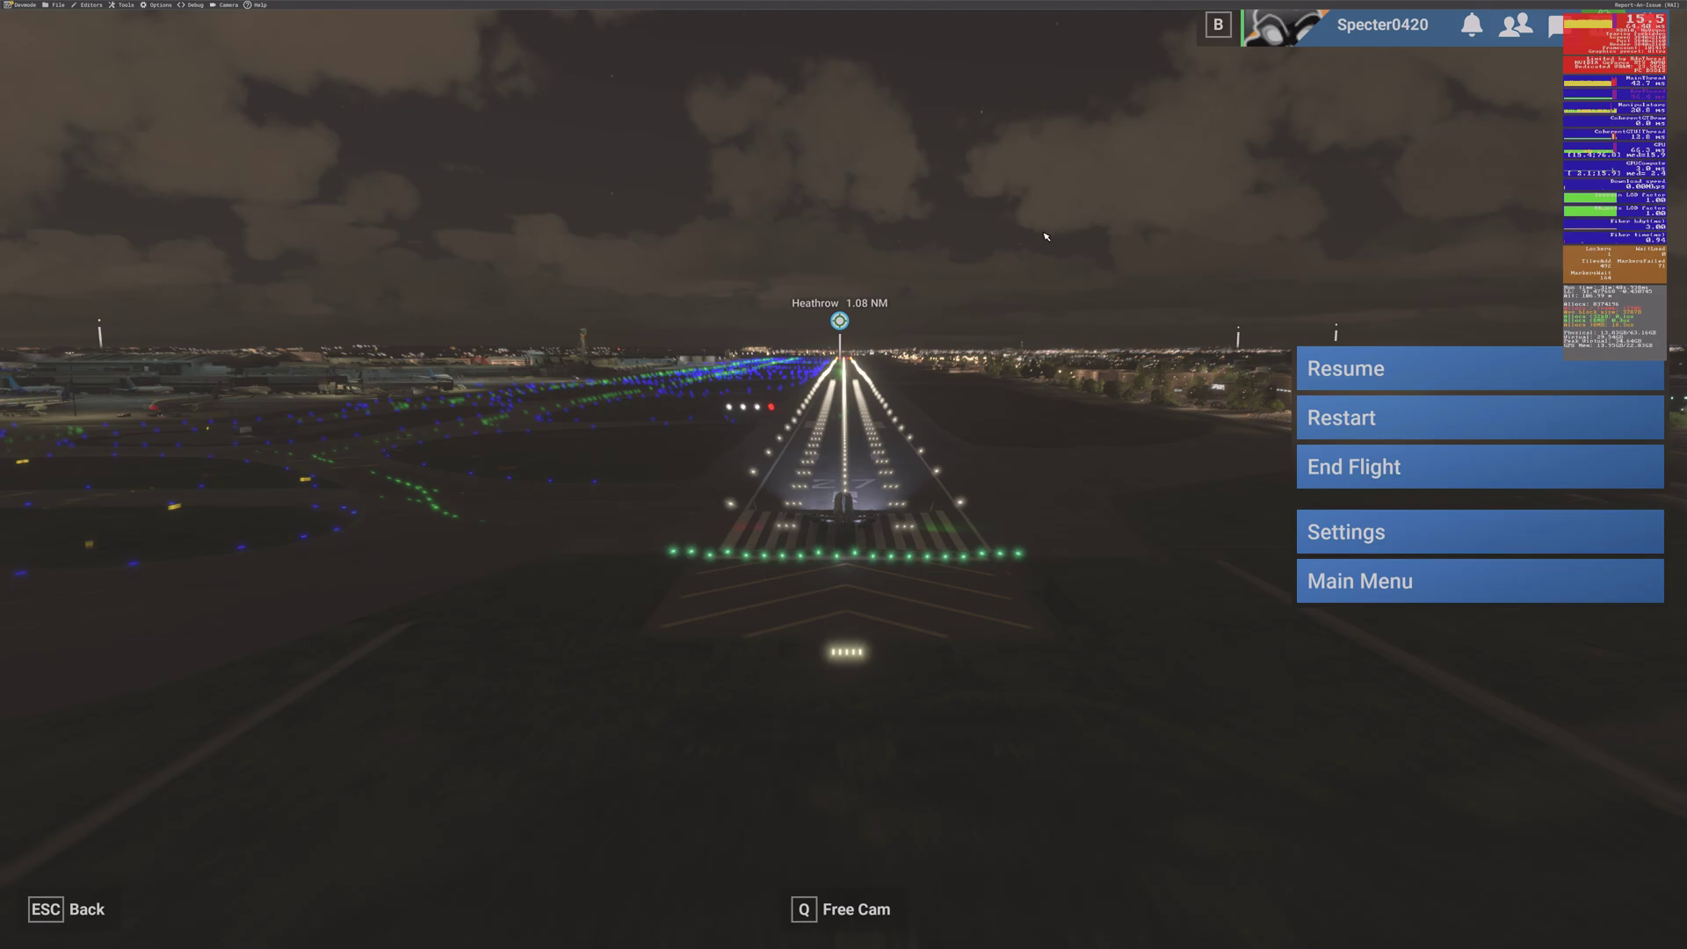
key(Down)
key(Down)
key(Down)
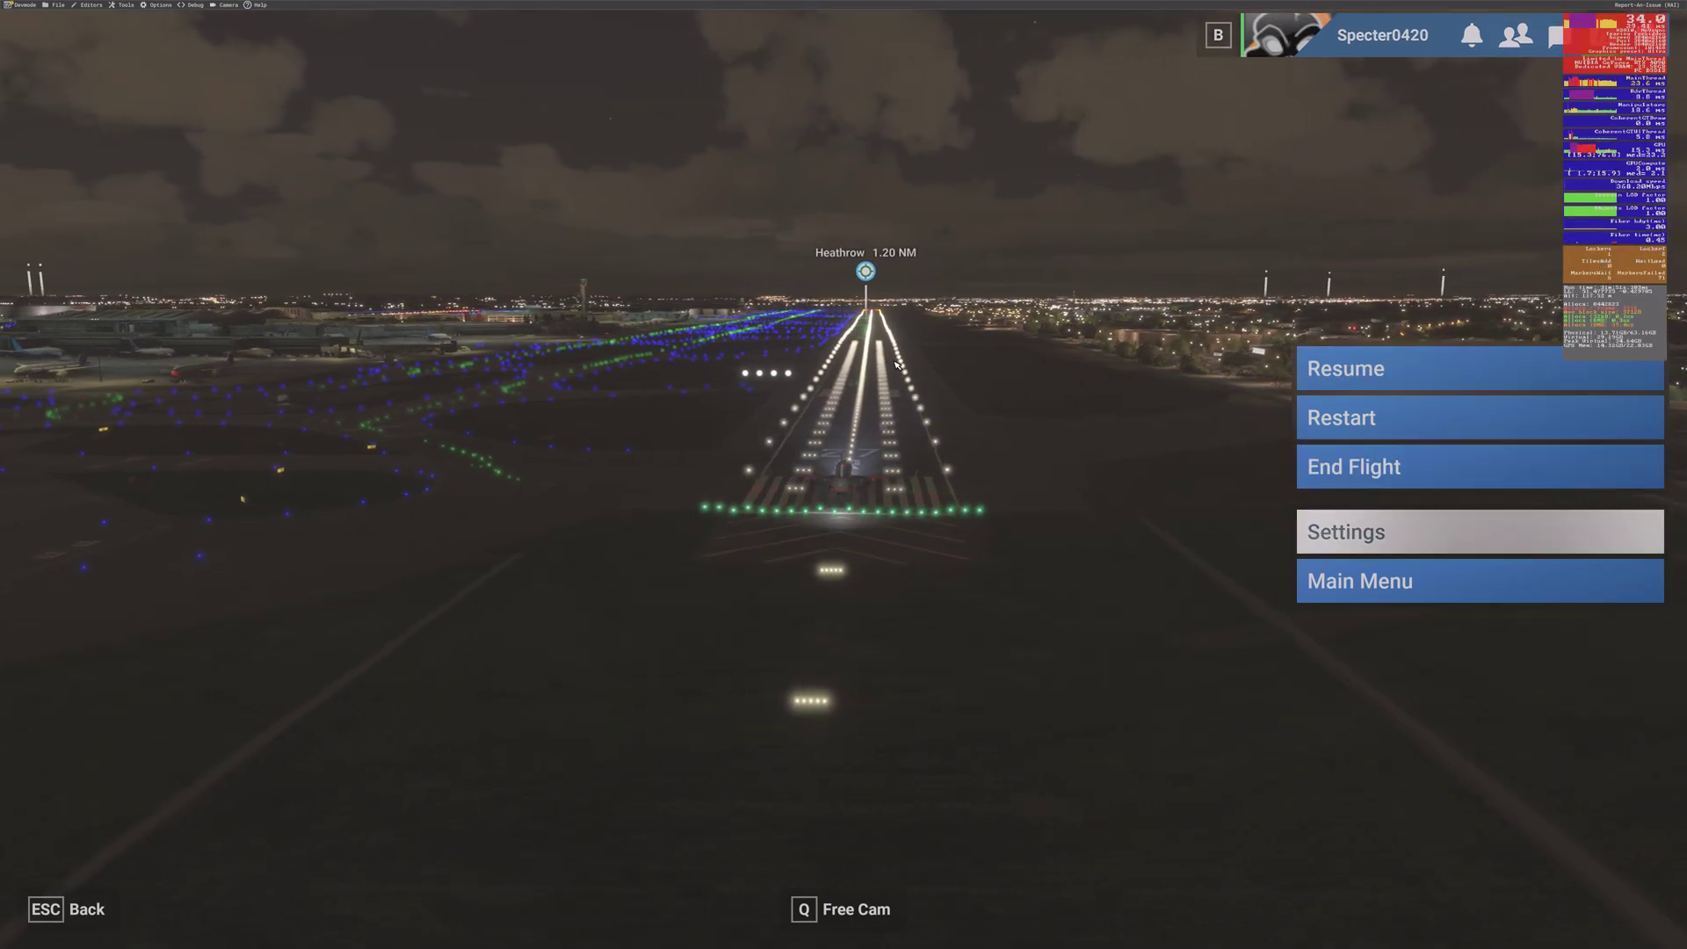
key(Return)
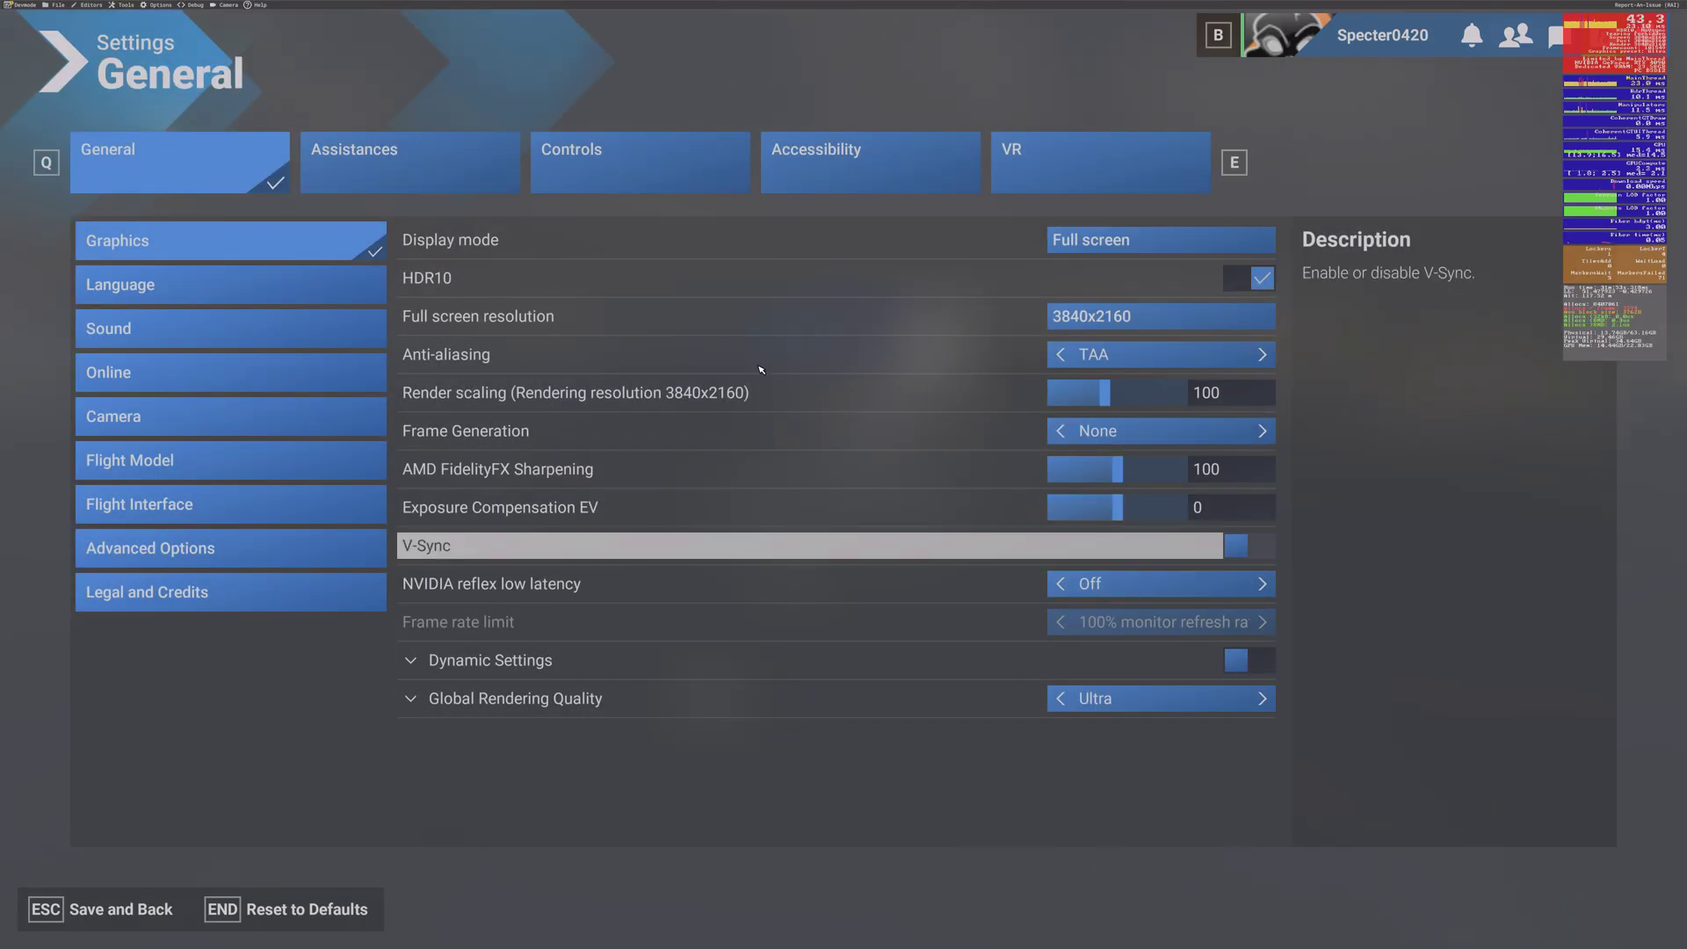
key(Right)
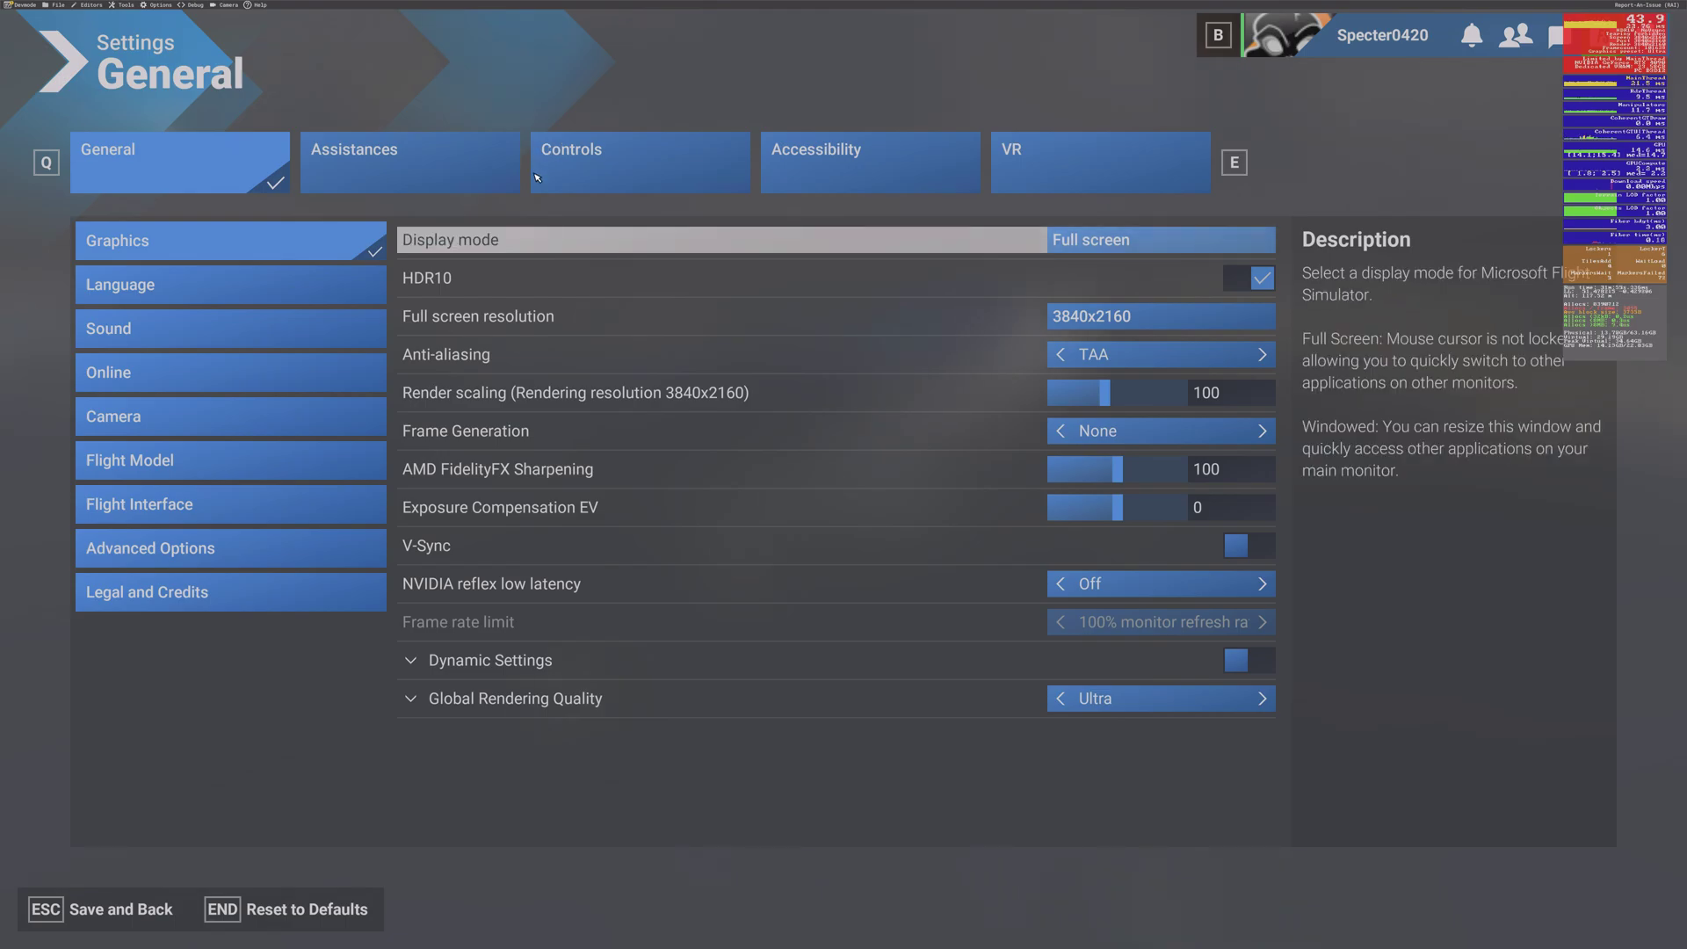
key(Down)
key(Down)
key(Down)
key(Down)
key(Up)
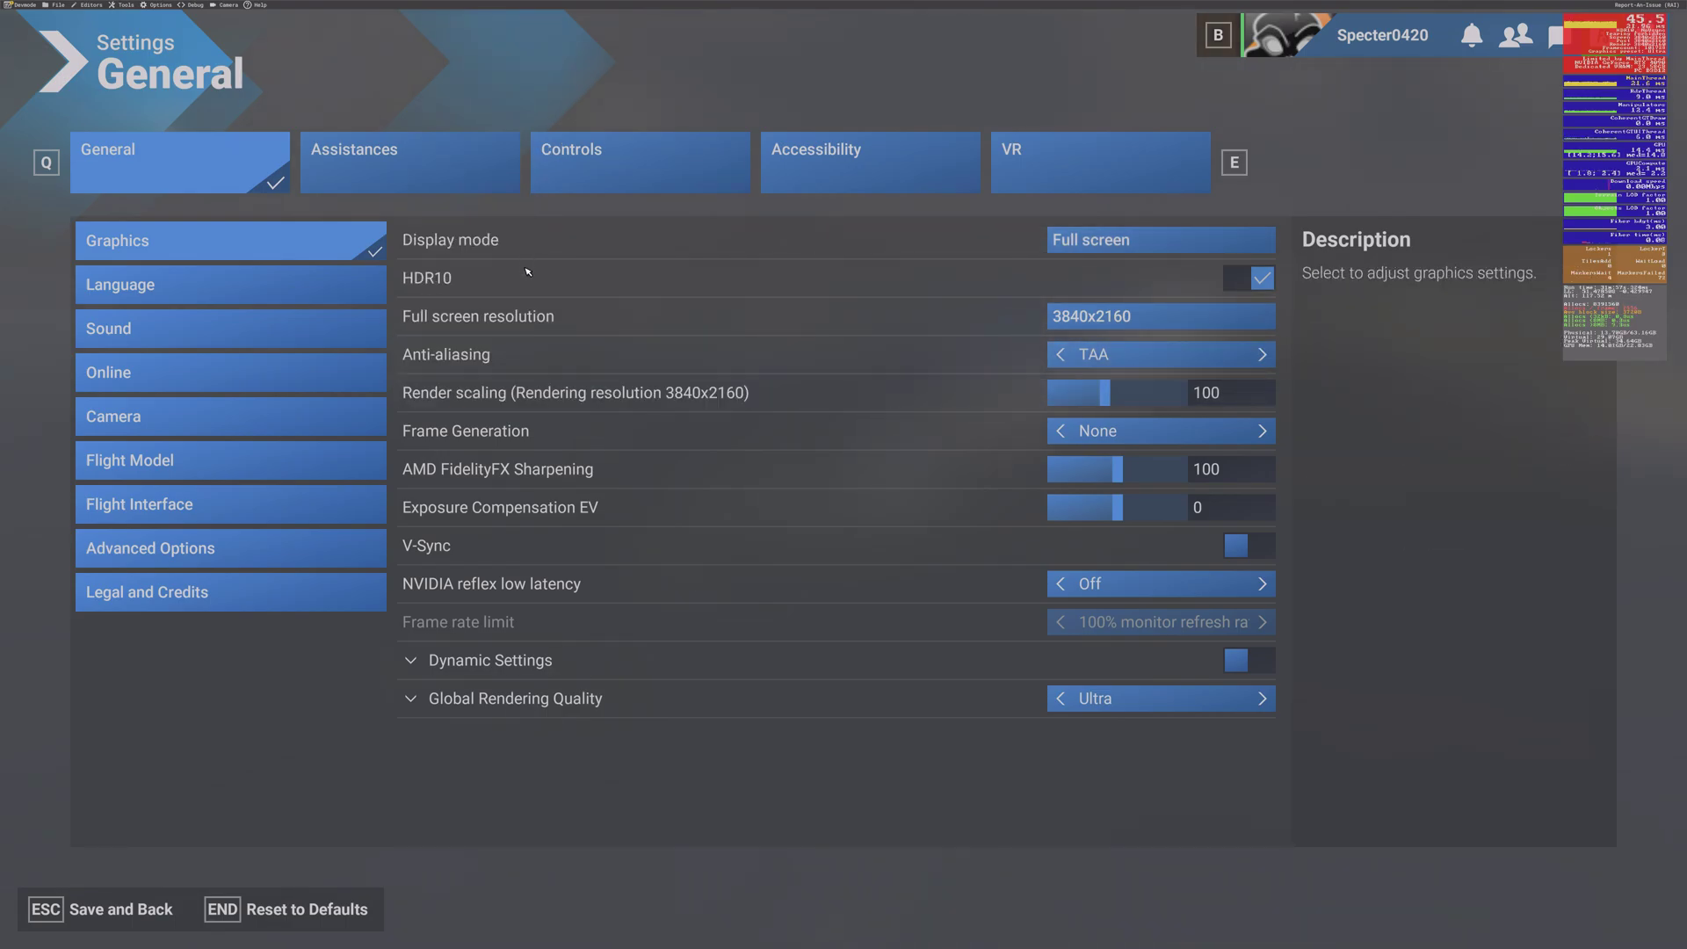
Expand the Global Rendering Quality settings and review the advanced detail and shadow options.
click(446, 698)
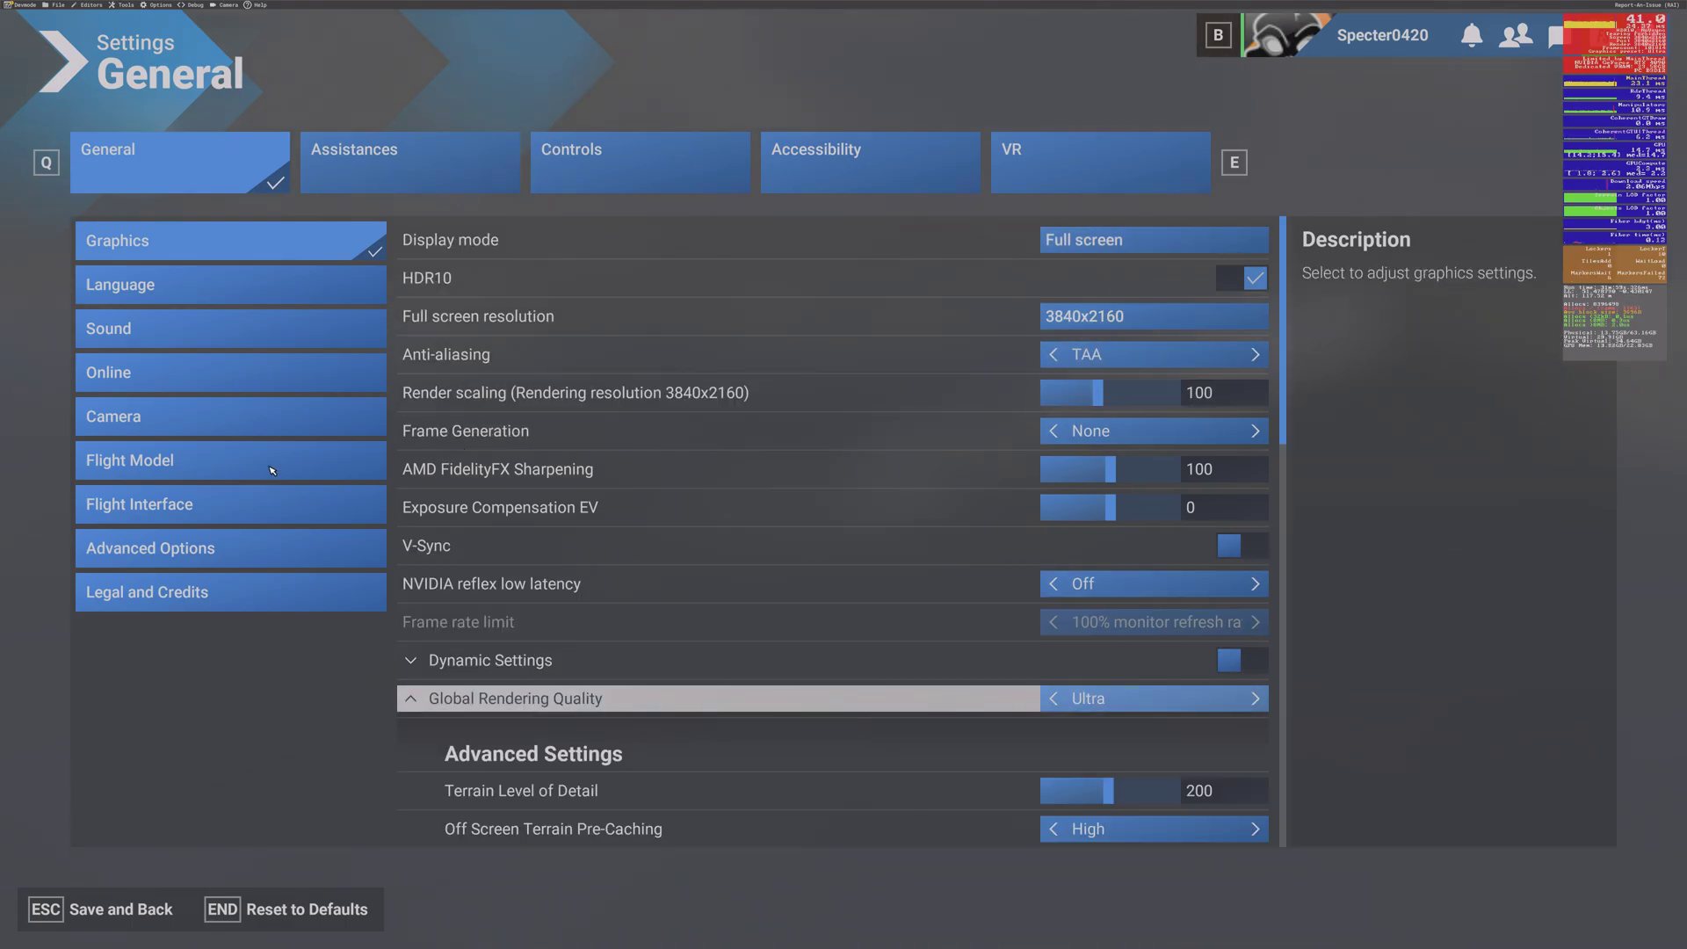
scroll(447, 516, down, 2)
scroll(527, 754, down, 4)
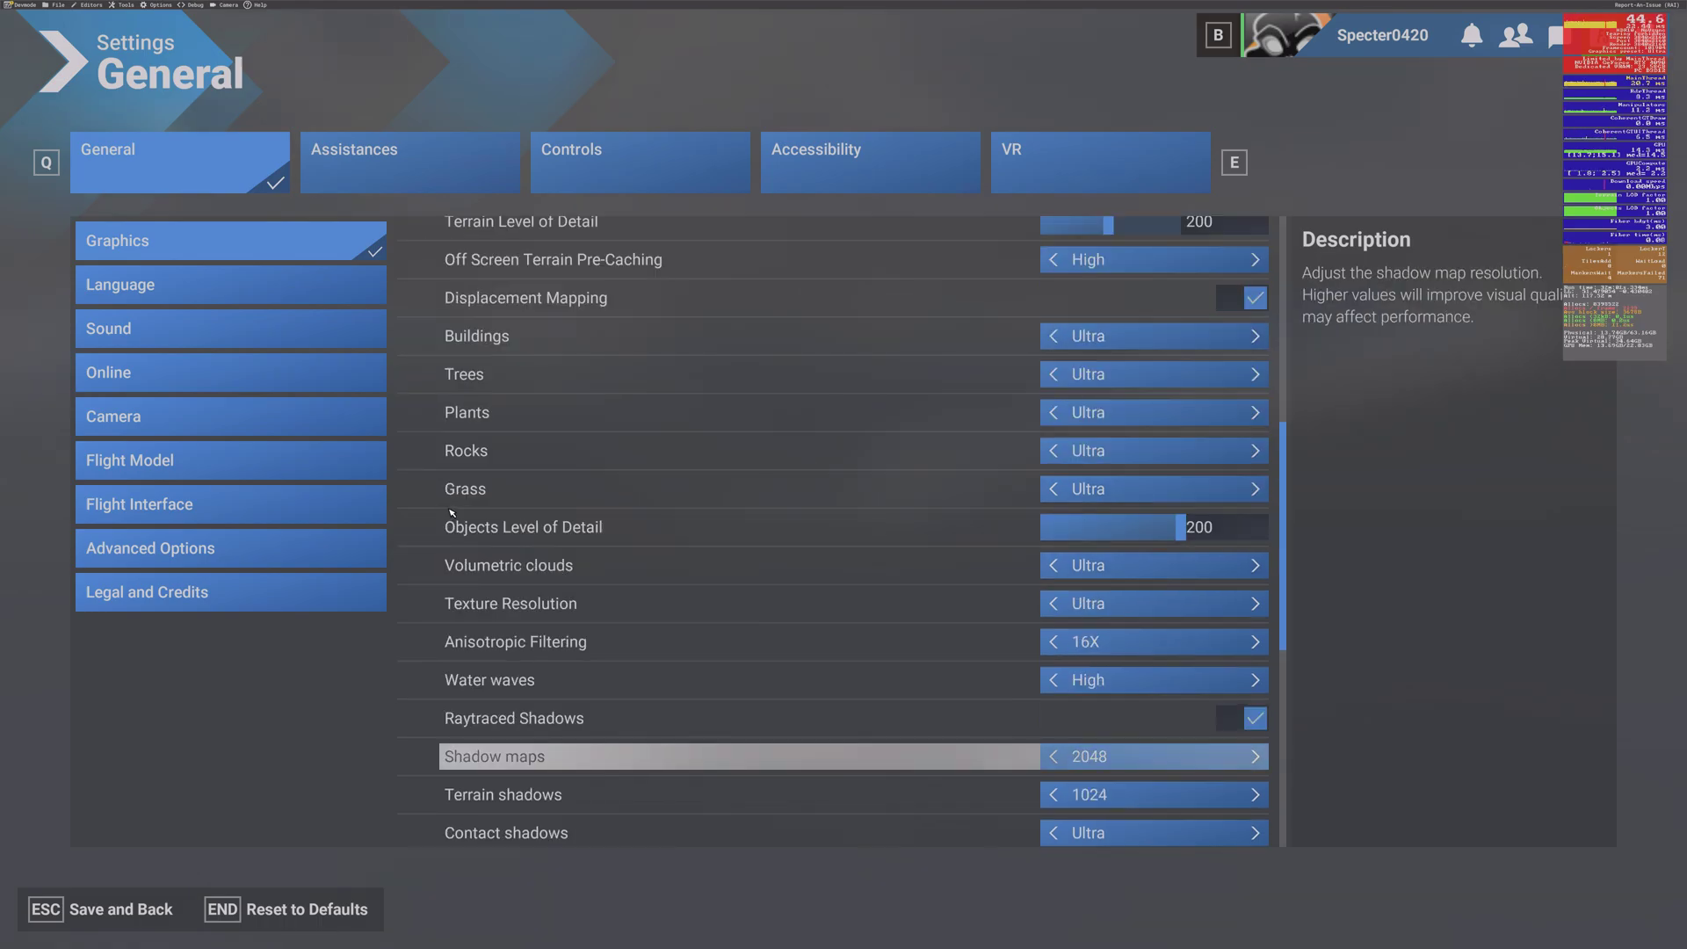
scroll(528, 754, up, 2)
key(Up)
key(Up)
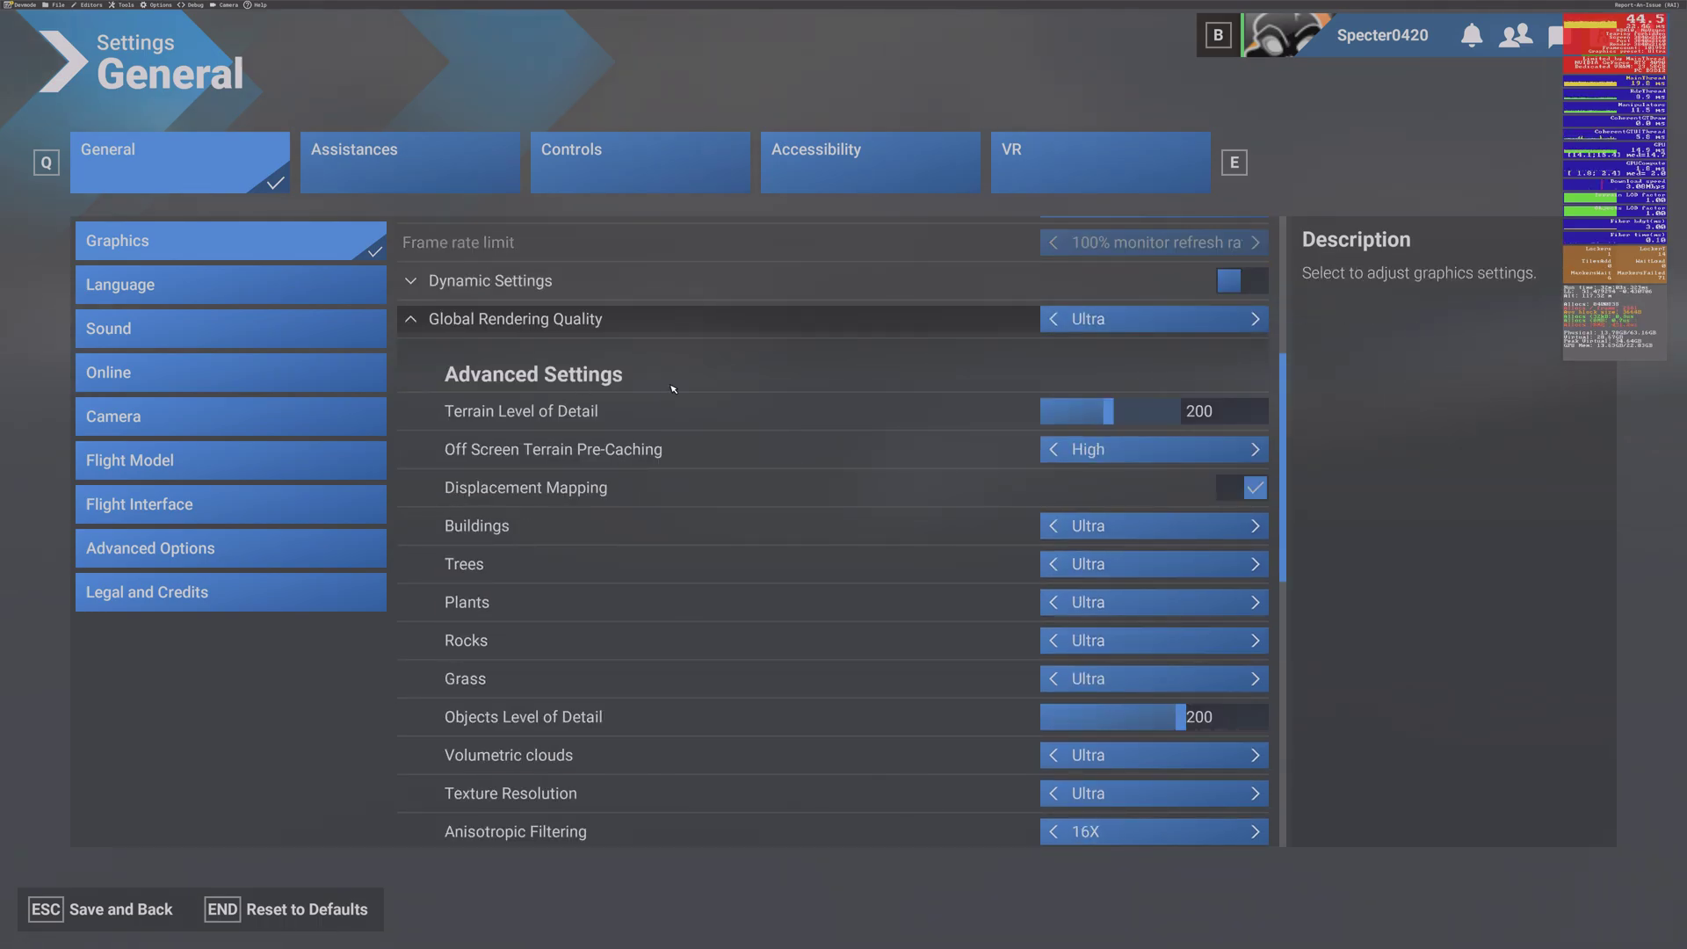
key(Up)
key(Up)
key(Up)
key(Up)
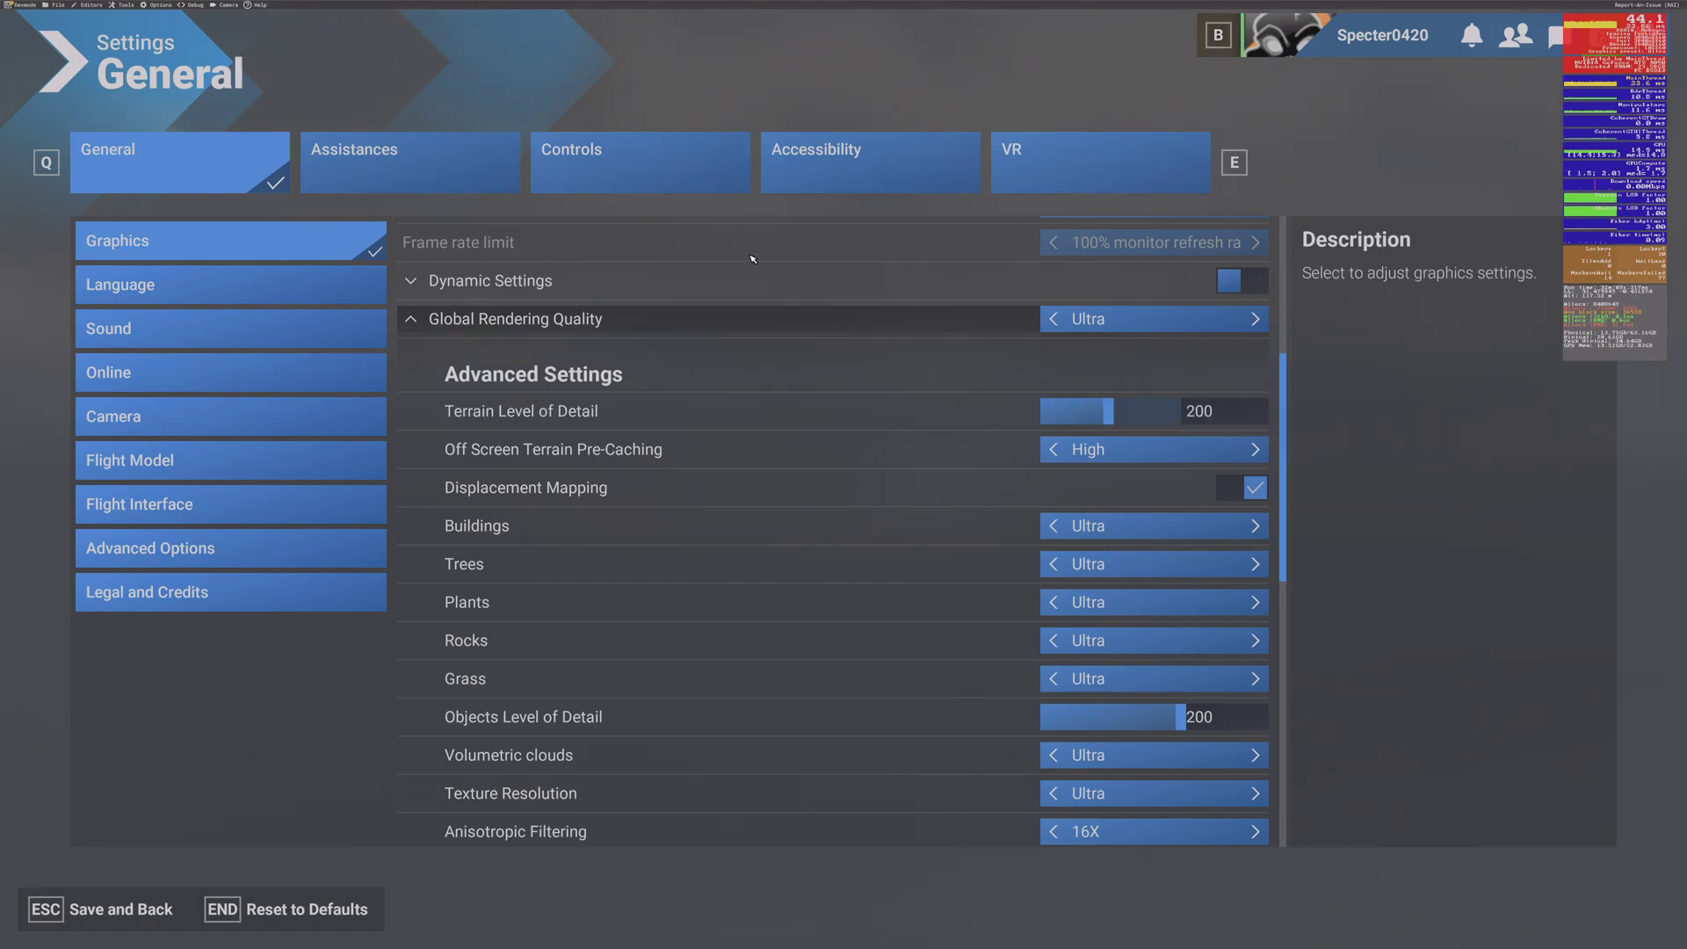
Set Terrain Level of Detail to 100 in the advanced rendering settings.
key(Down)
key(Down)
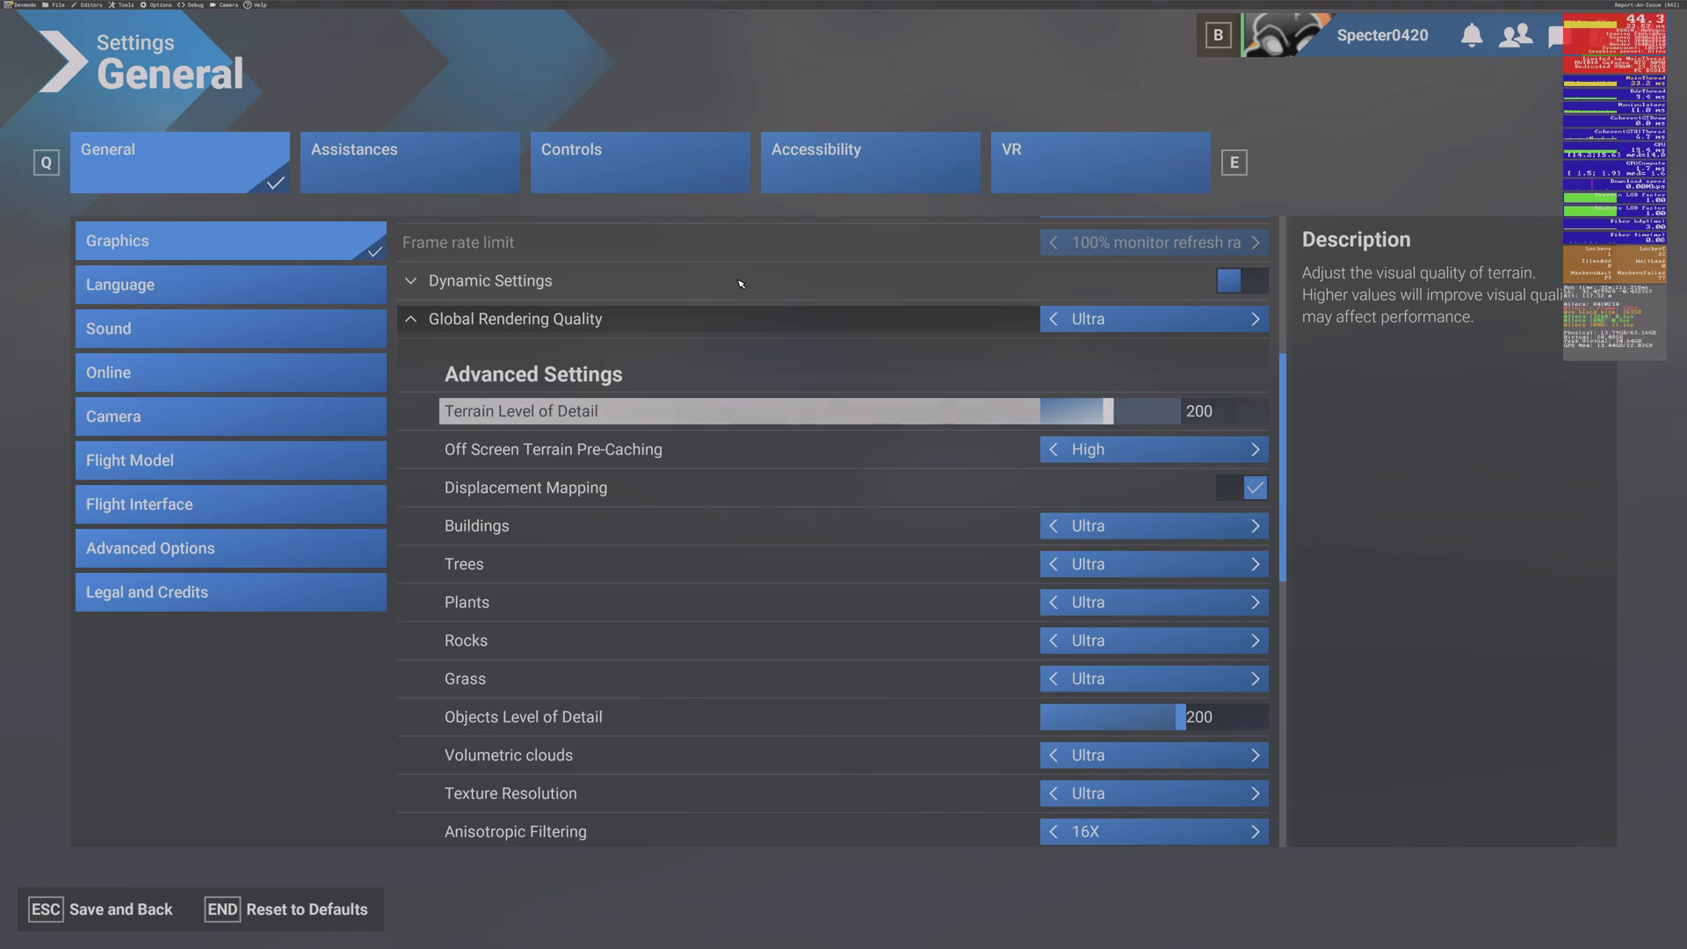
key(Left)
drag(1099, 411, 1072, 411)
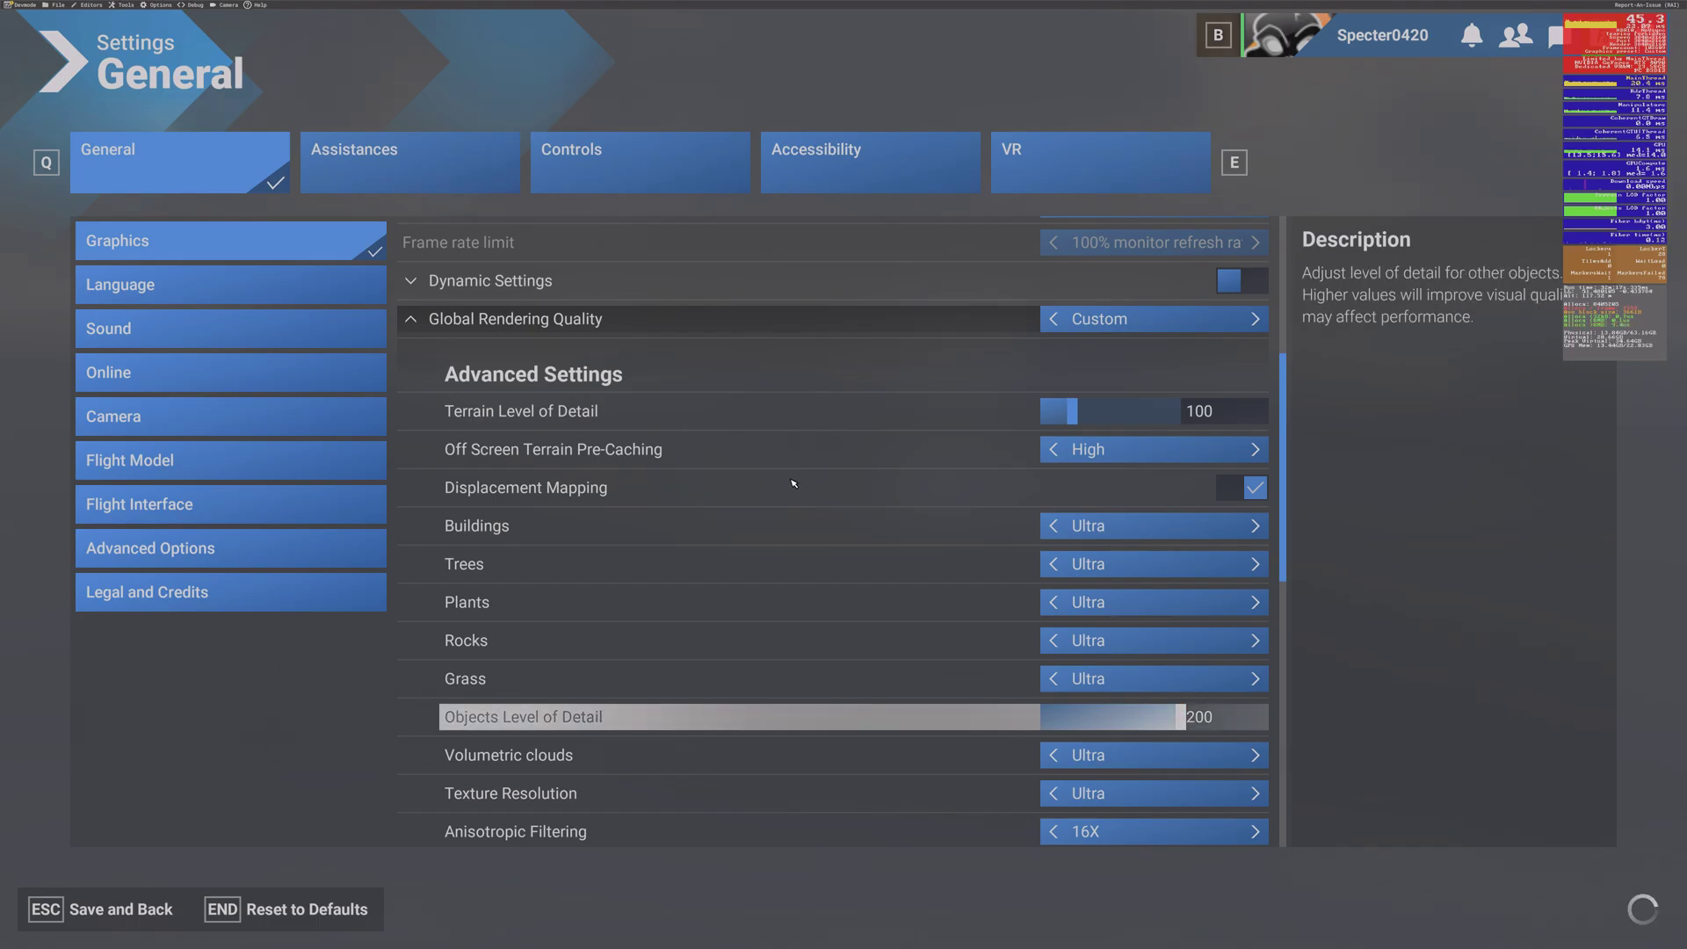
Set Objects Level of Detail to 100.
key(Left)
key(Left)
key(Left)
key(Left)
key(Left)
key(Left)
key(Left)
key(Left)
key(Left)
key(Left)
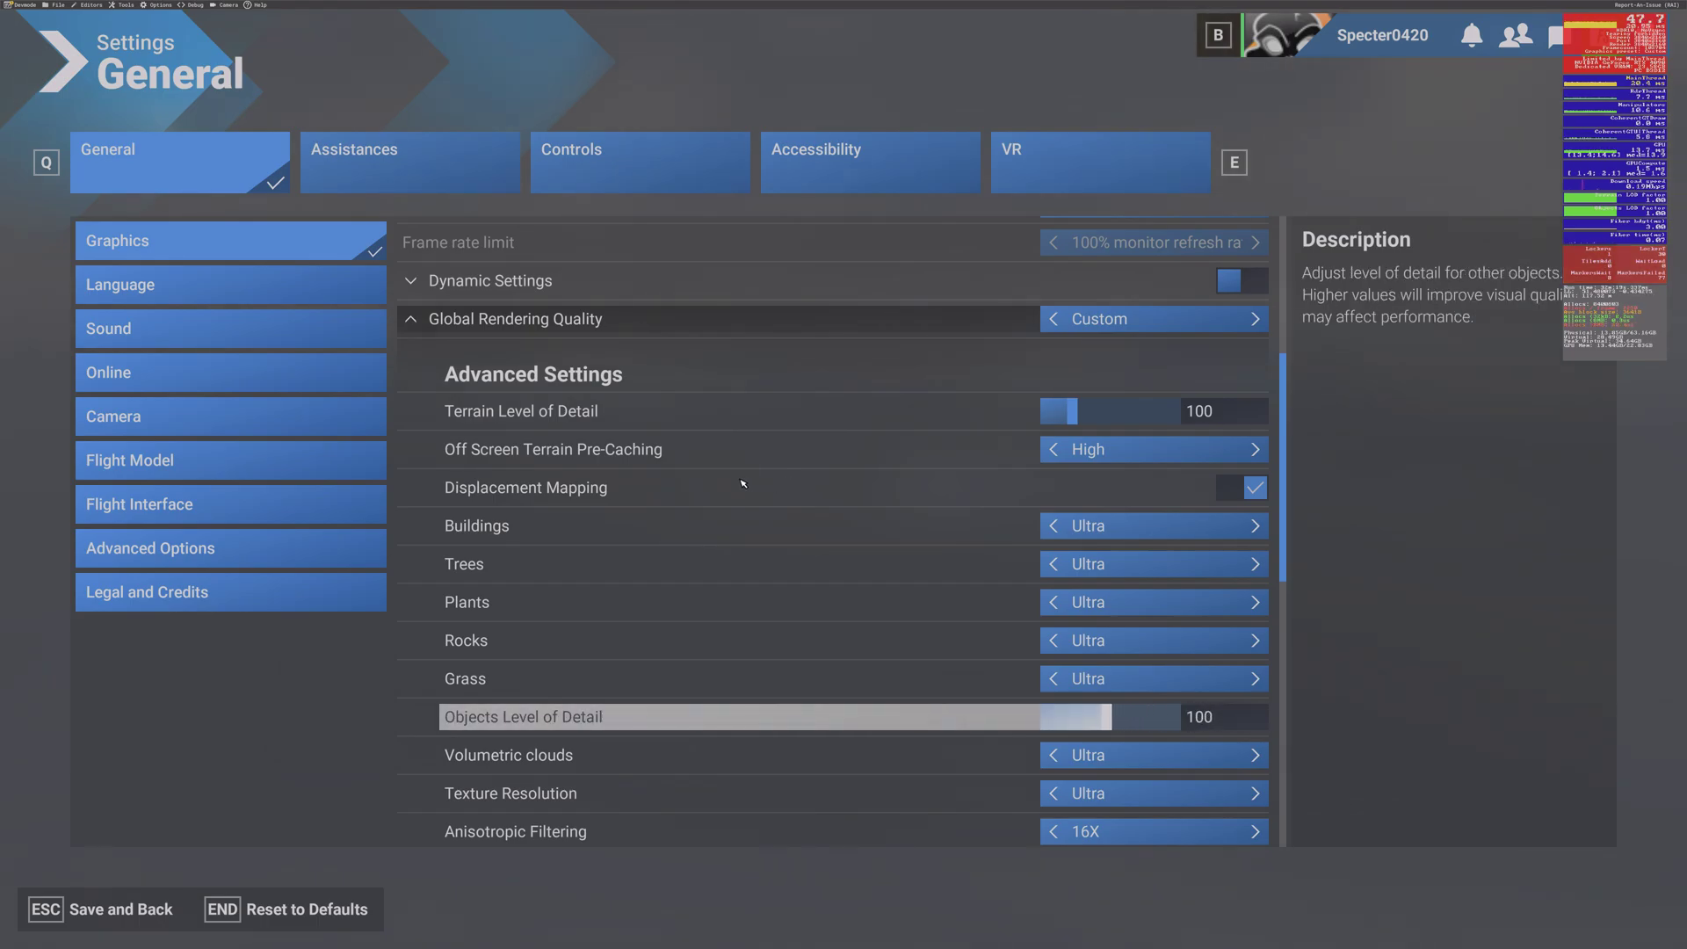
key(Left)
key(Right)
key(Left)
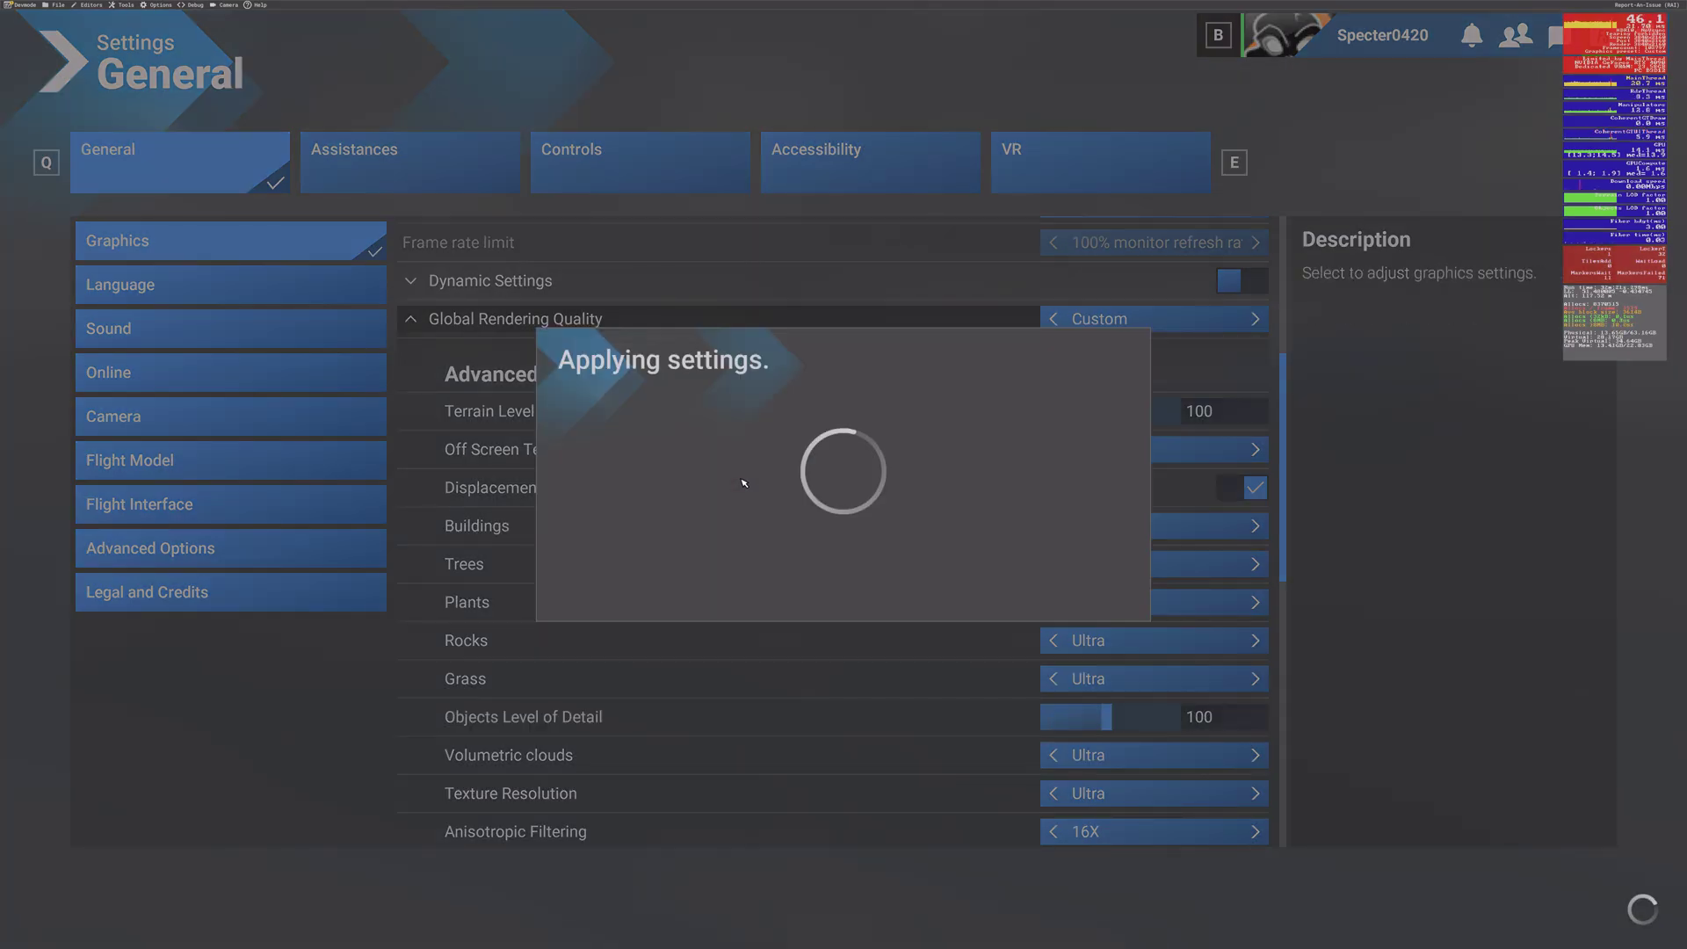
Save the level of detail changes and return to the cockpit view on the runway.
key(Down)
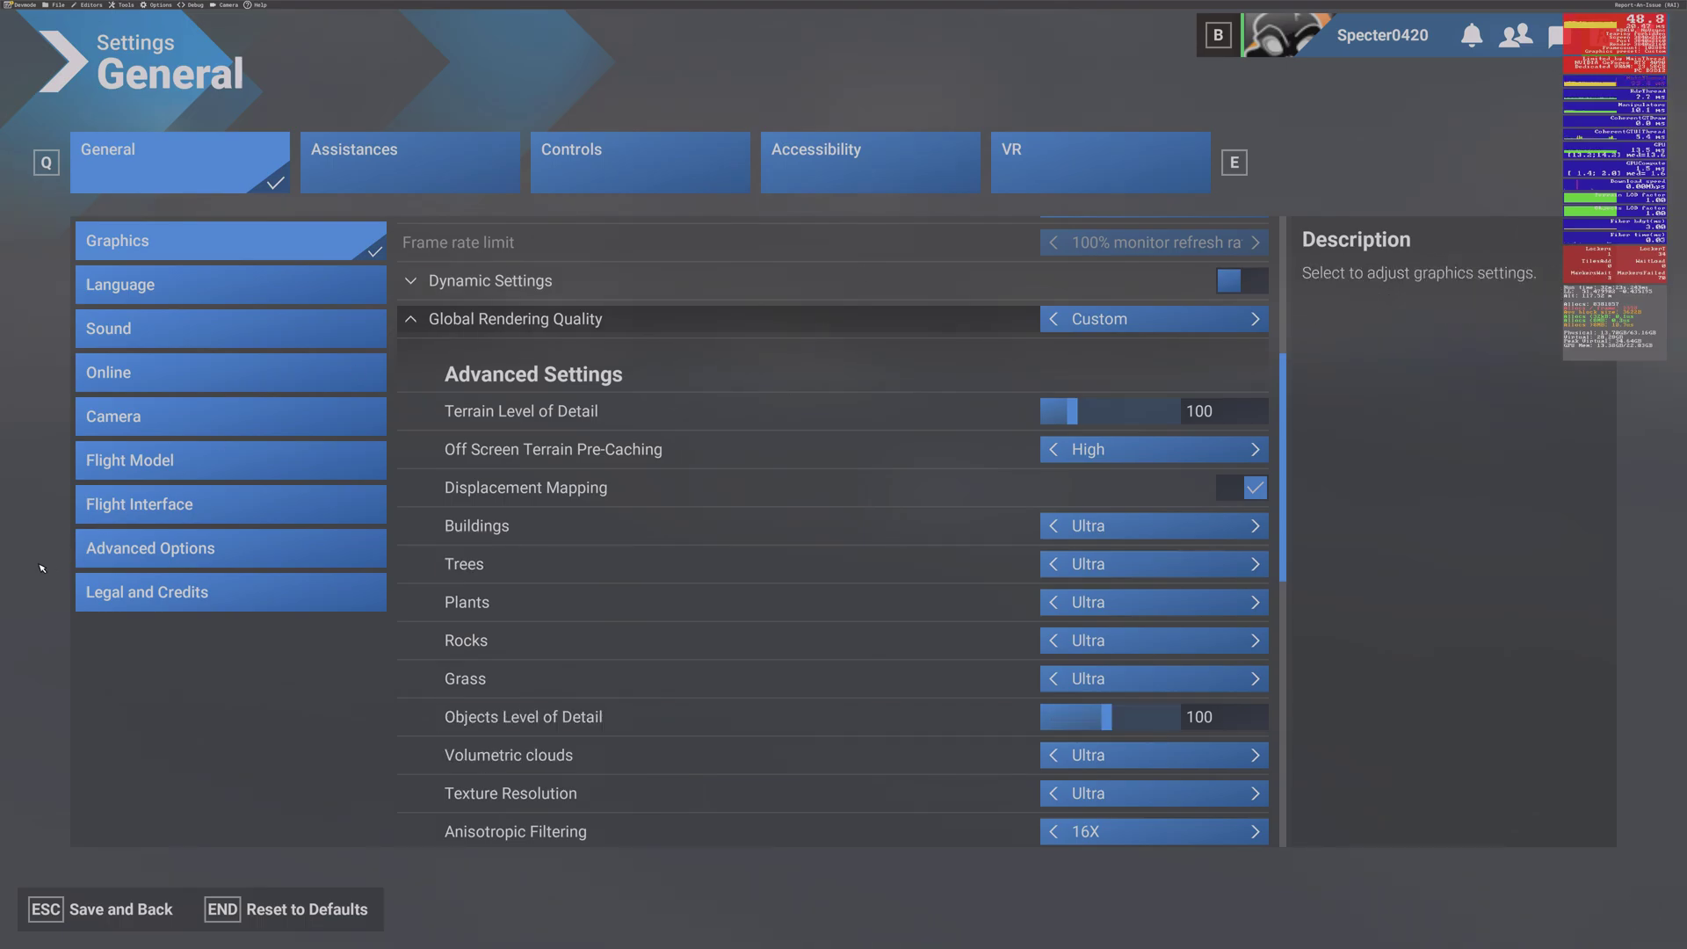
key(Escape)
key(Up)
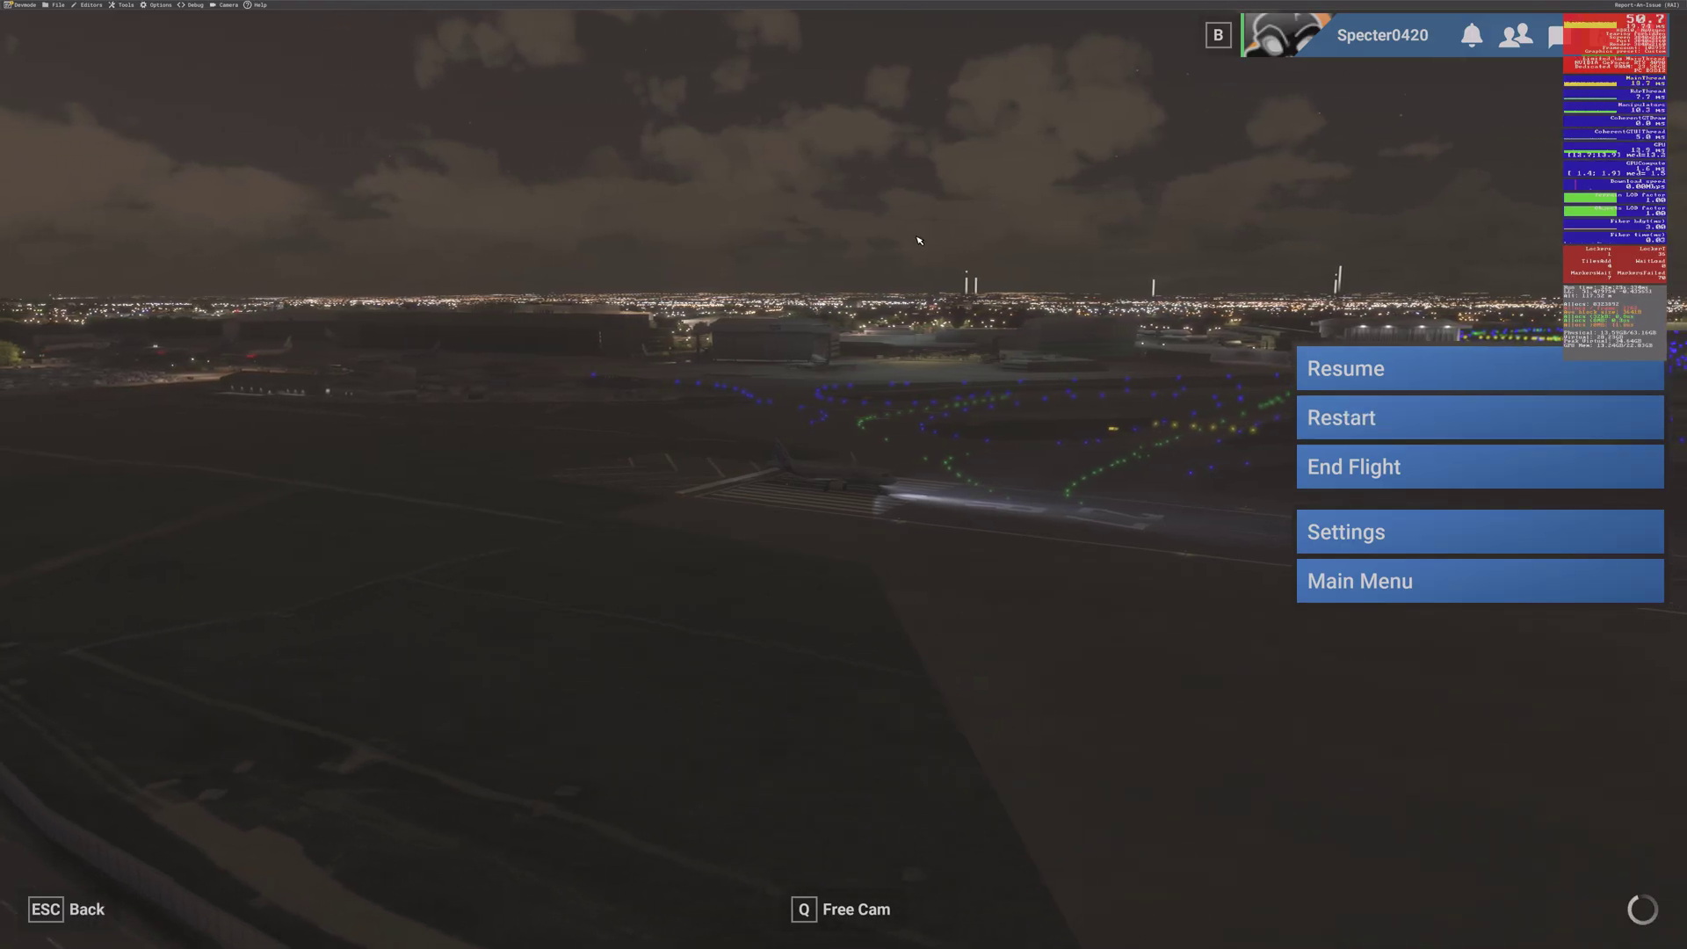
key(Return)
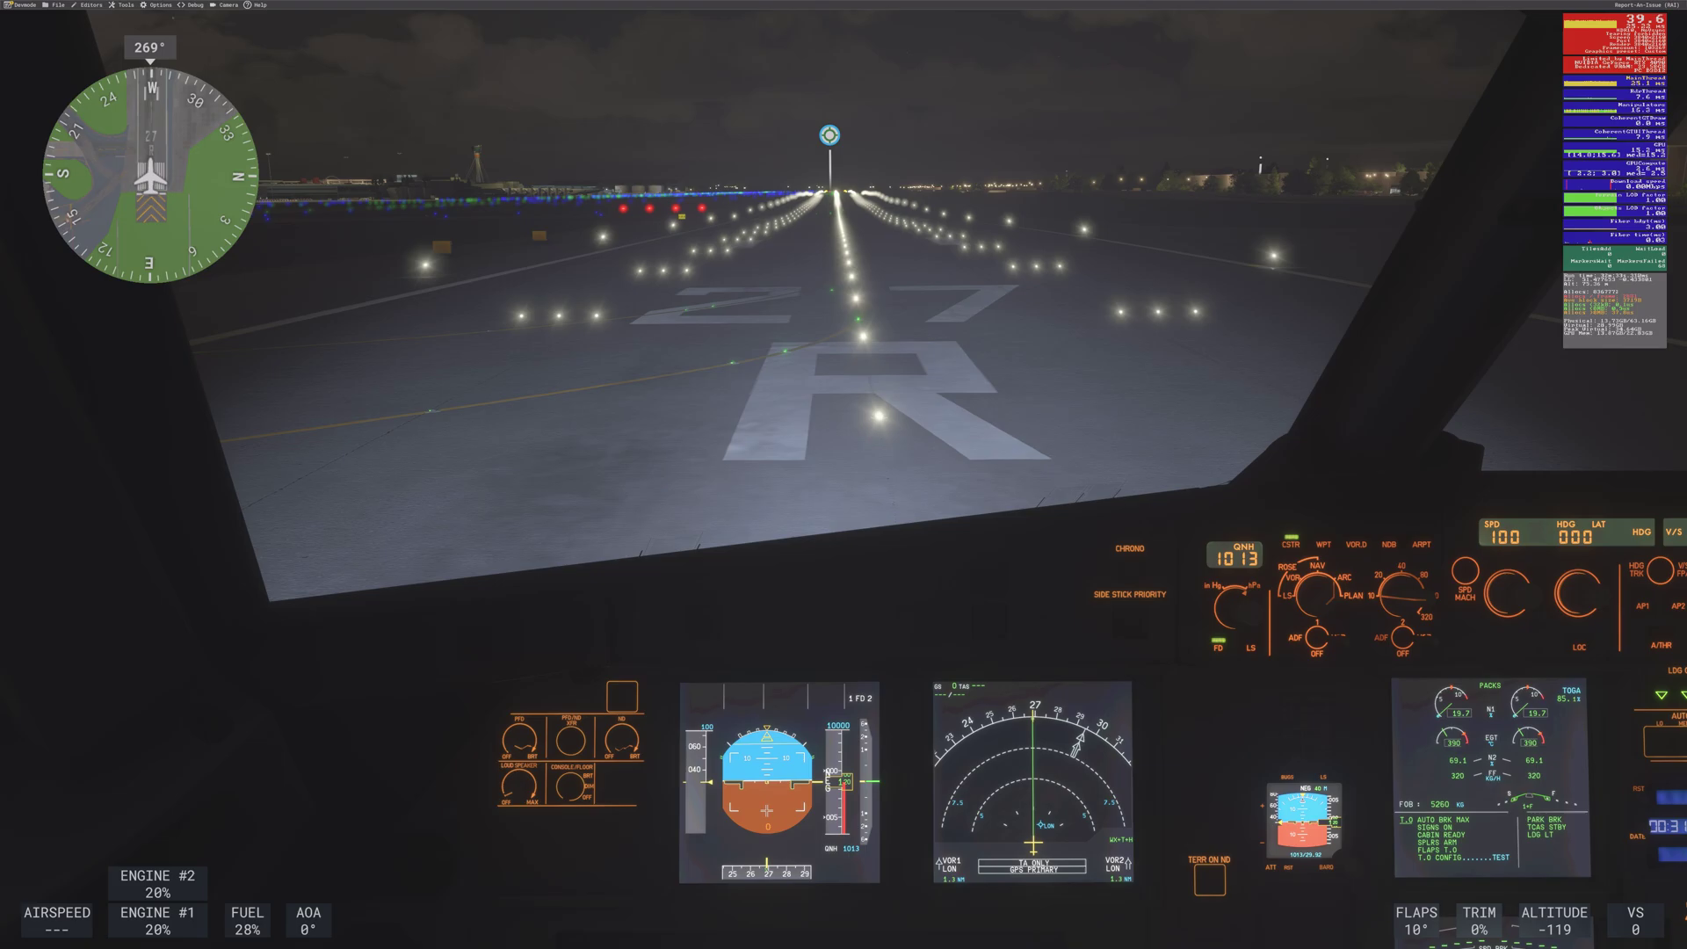
drag(863, 30, 748, 30)
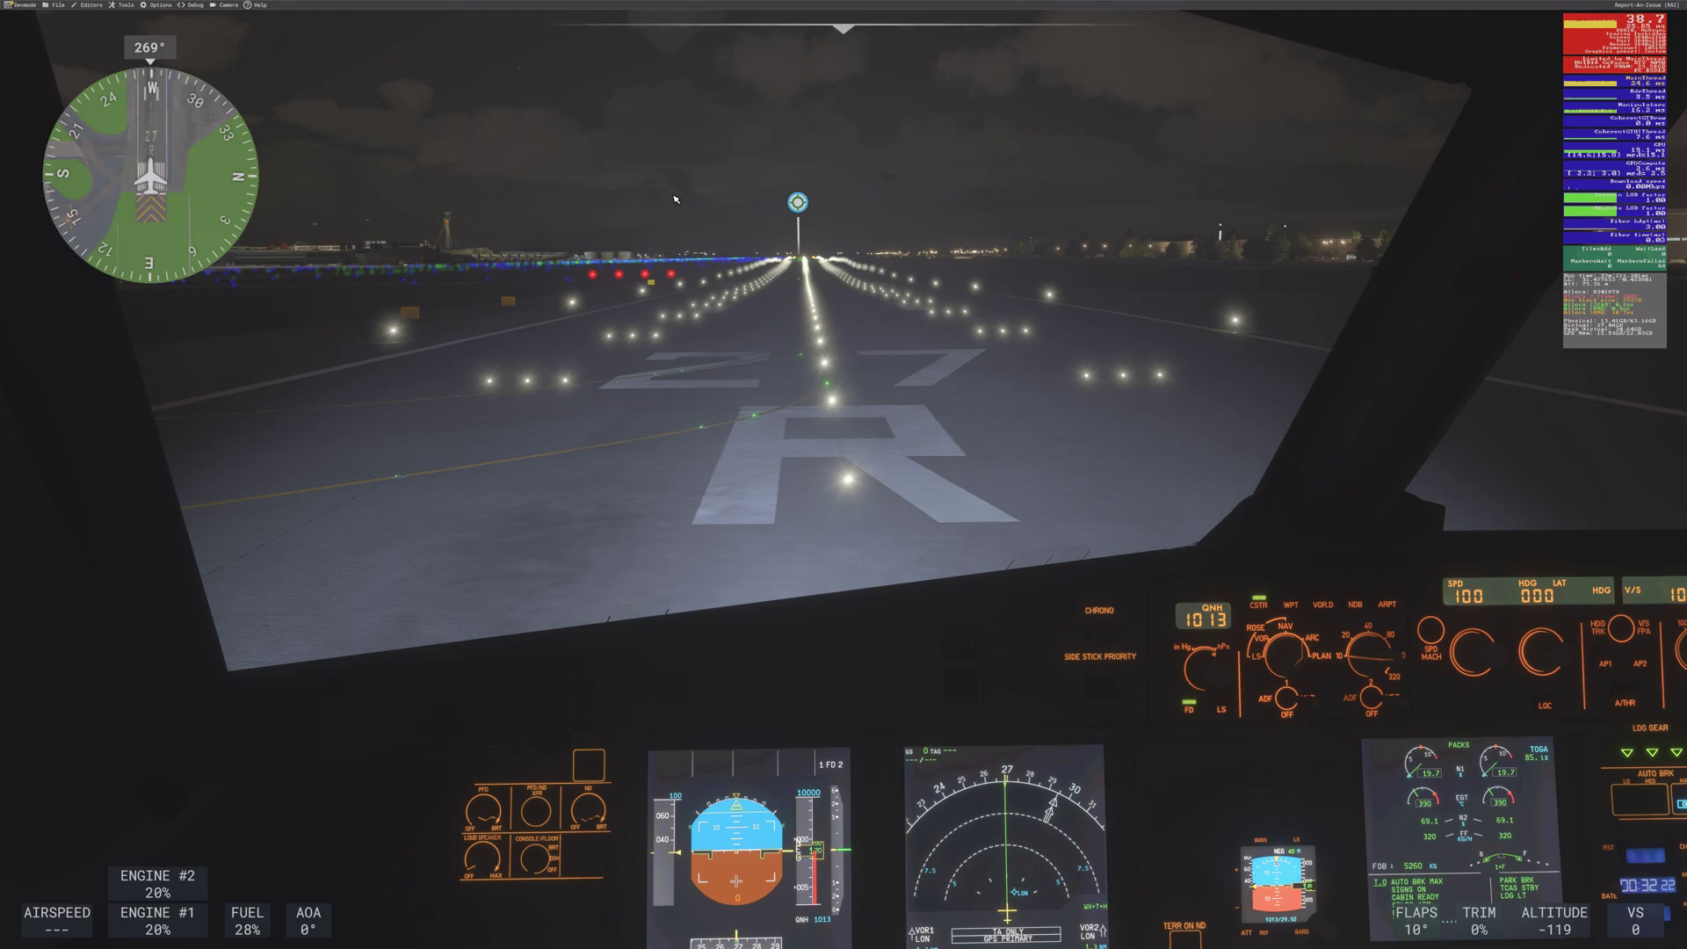
Reopen the graphics settings from the paused flight and raise Render scaling to 135.
key(Escape)
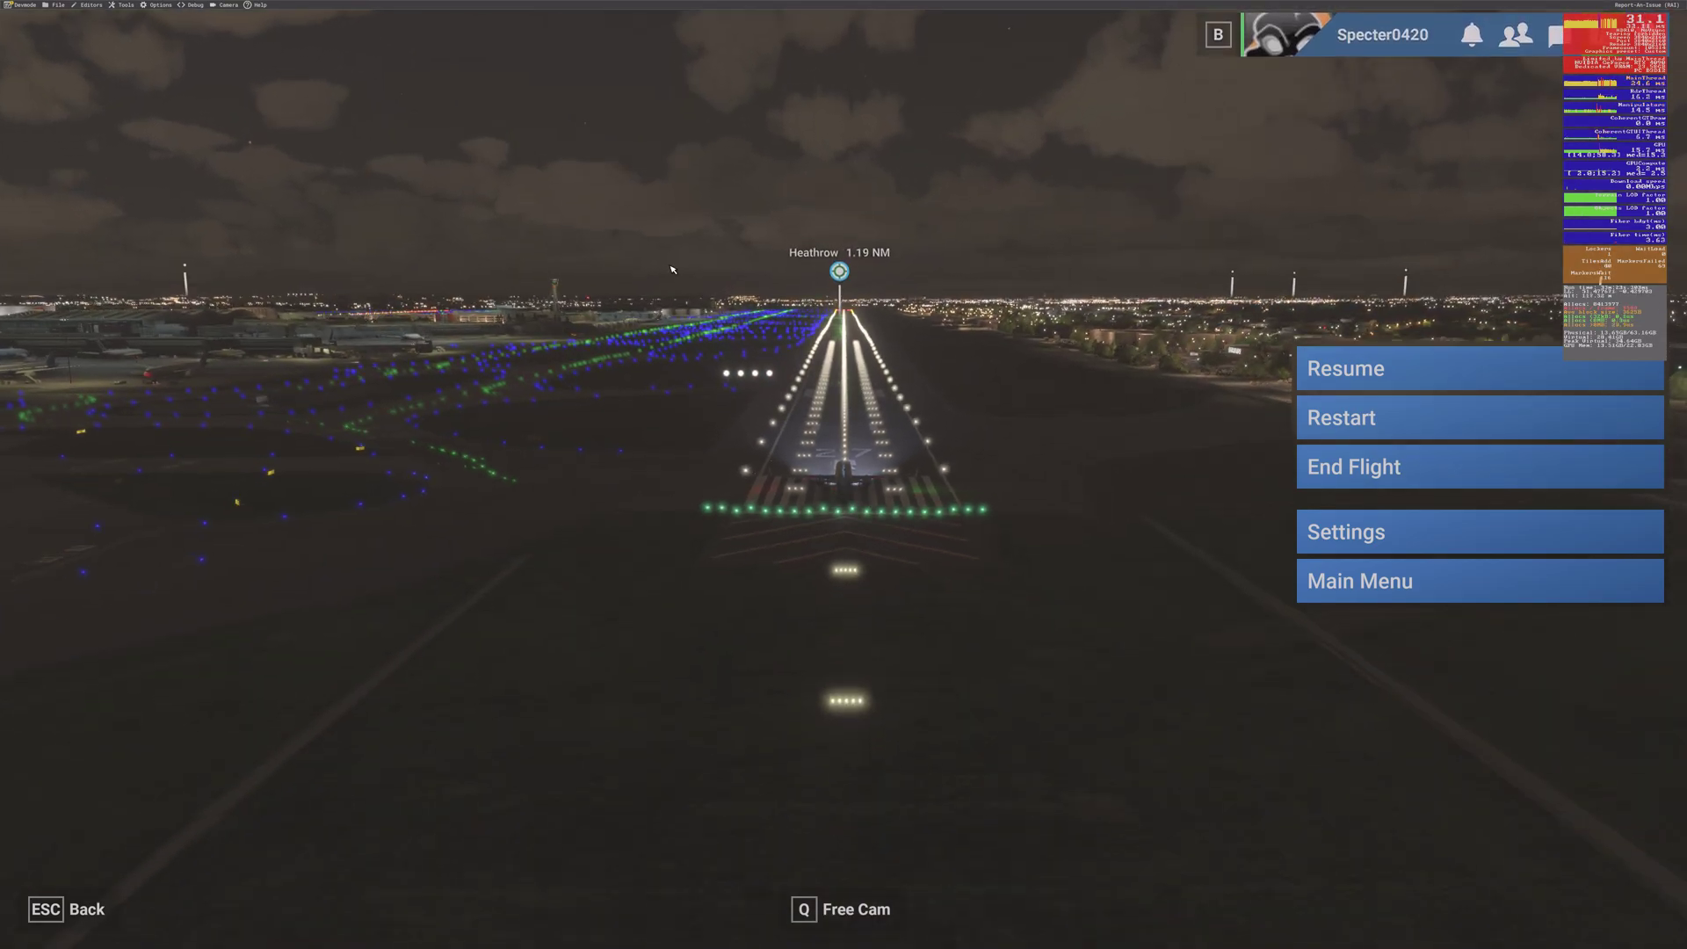
click(1347, 532)
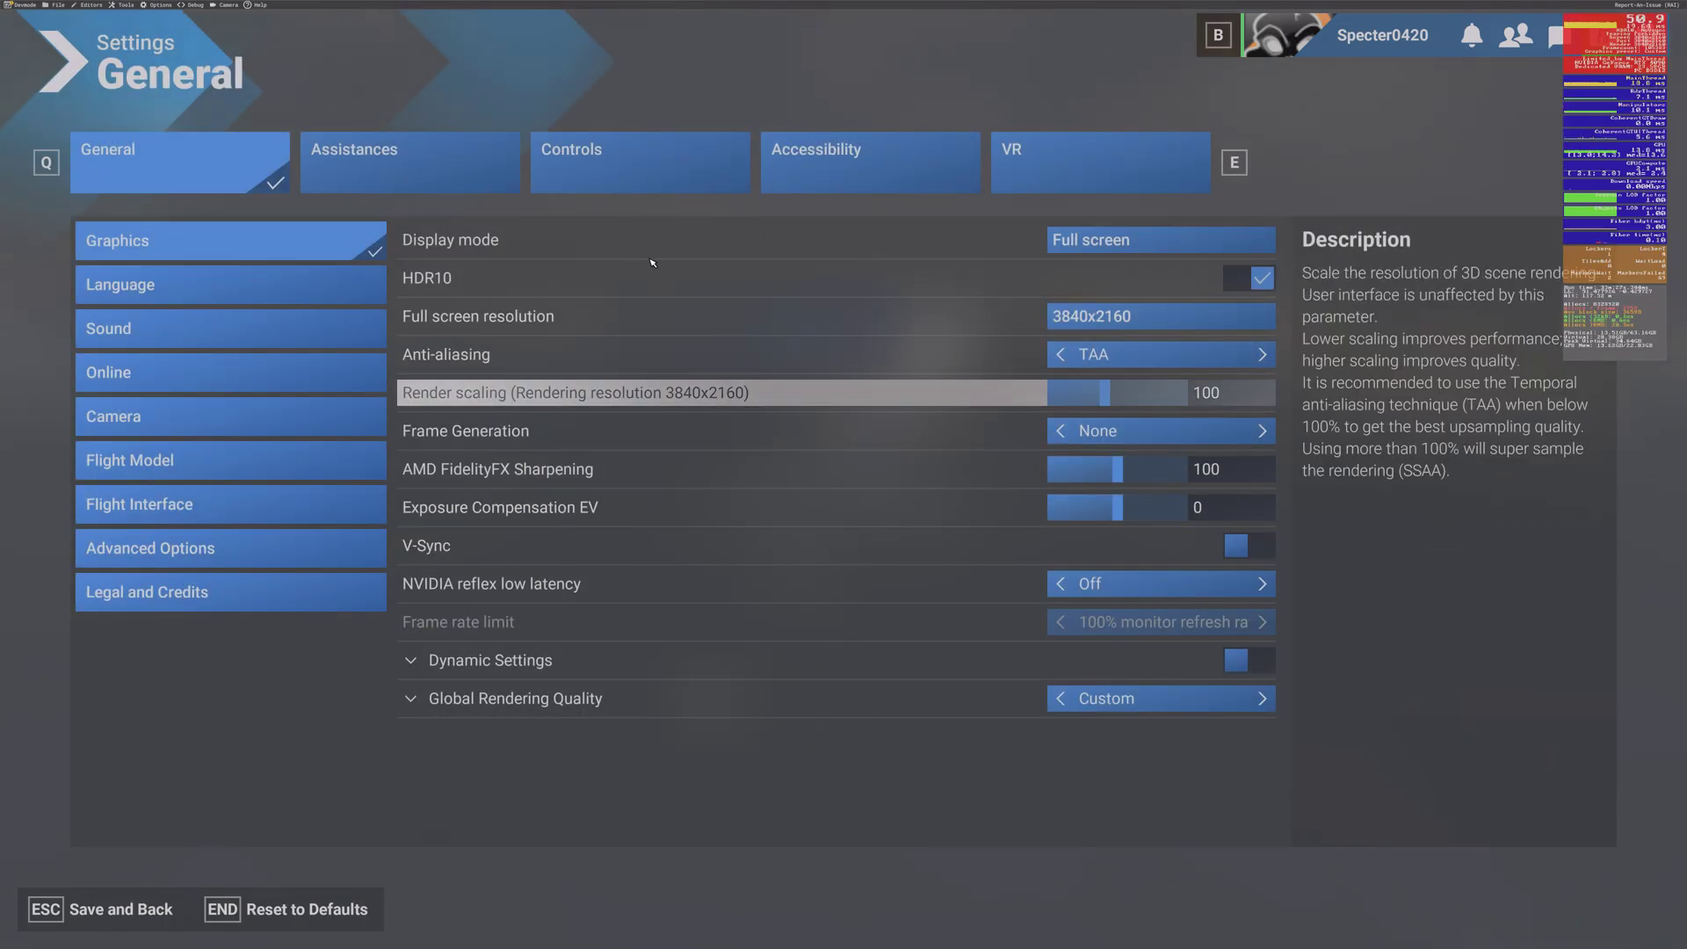
key(Right)
key(Right)
key(Right)
key(Right)
key(Right)
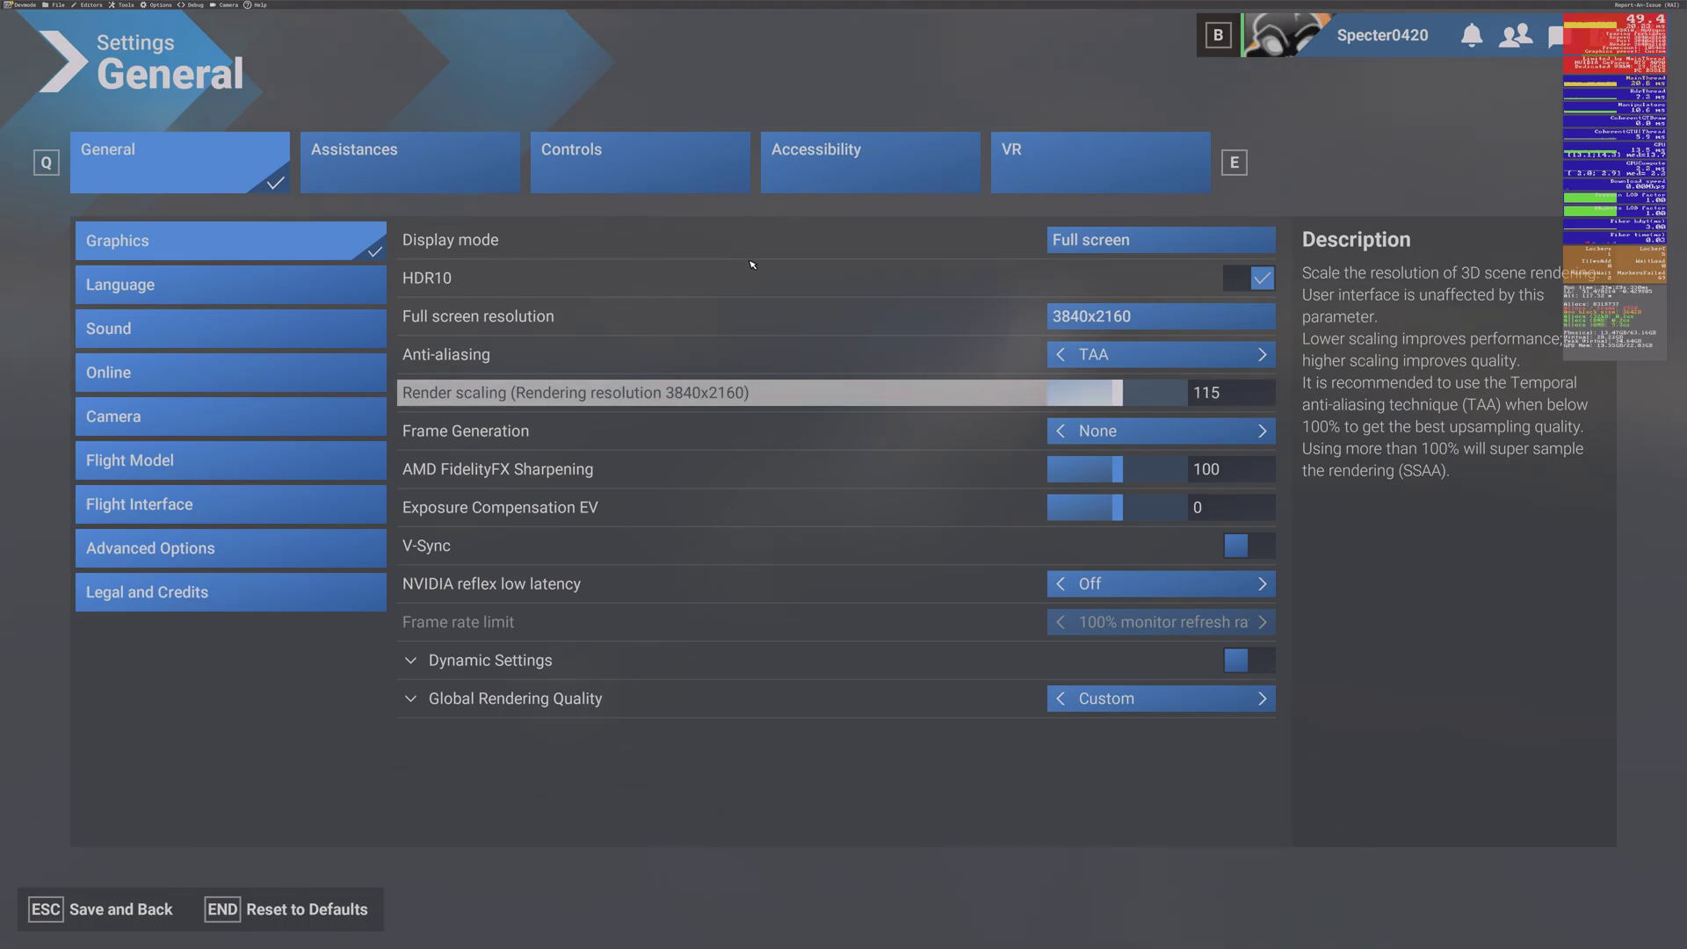
key(Right)
key(Right)
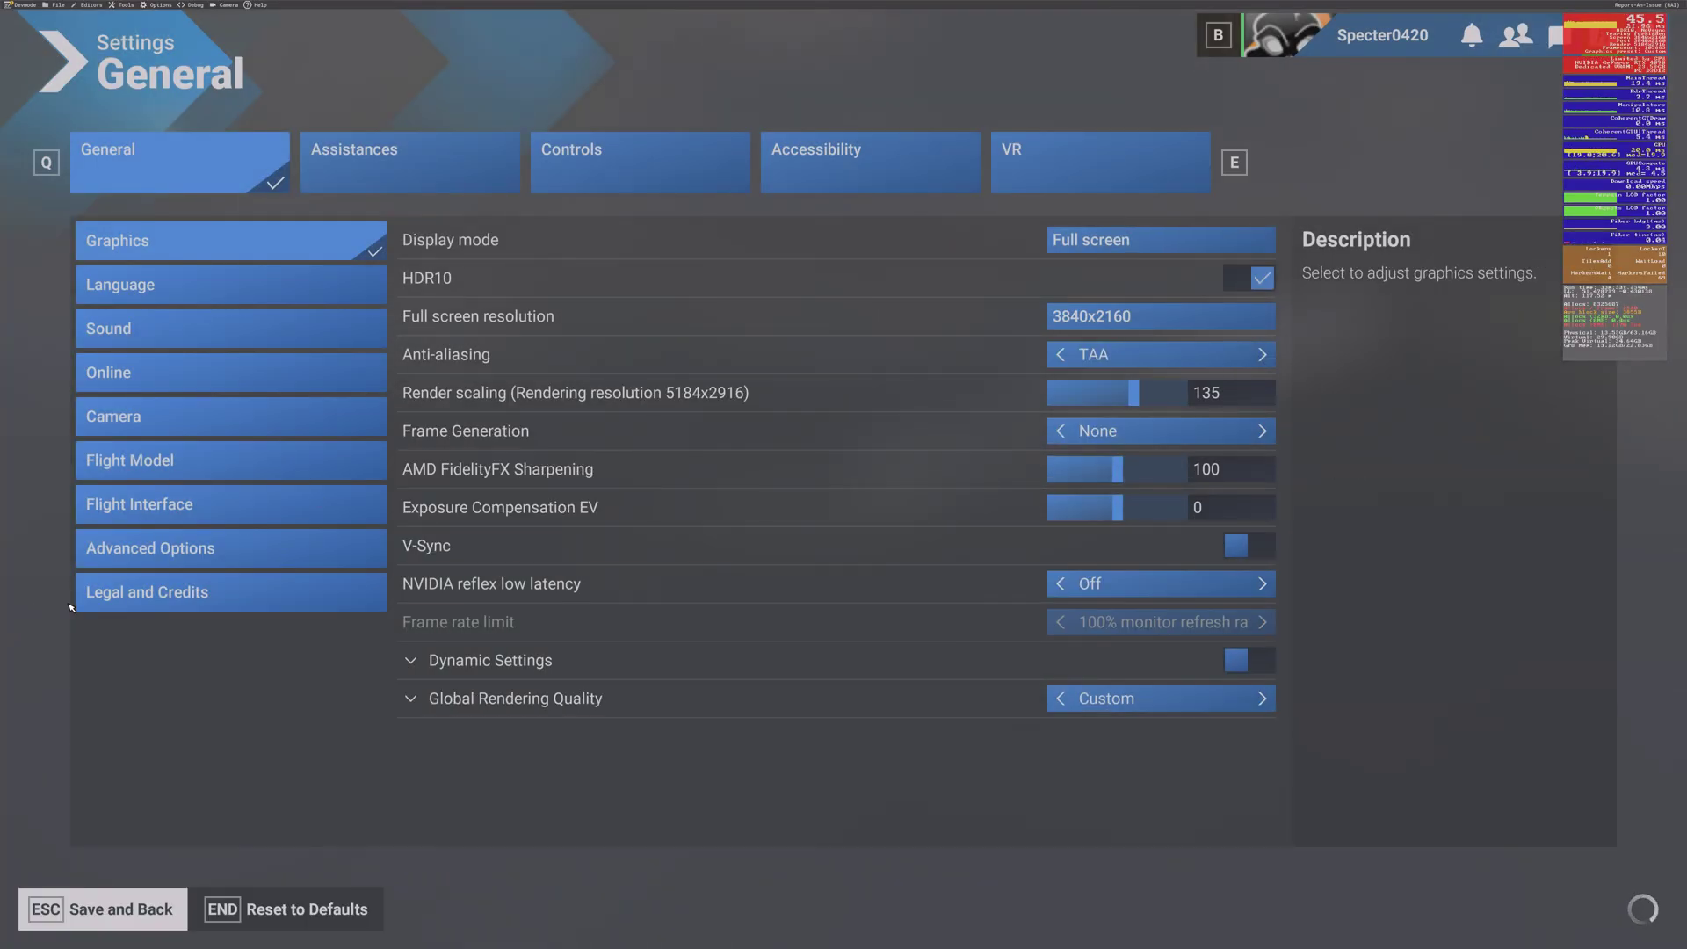
Save the render scaling change and resume the flight.
key(Escape)
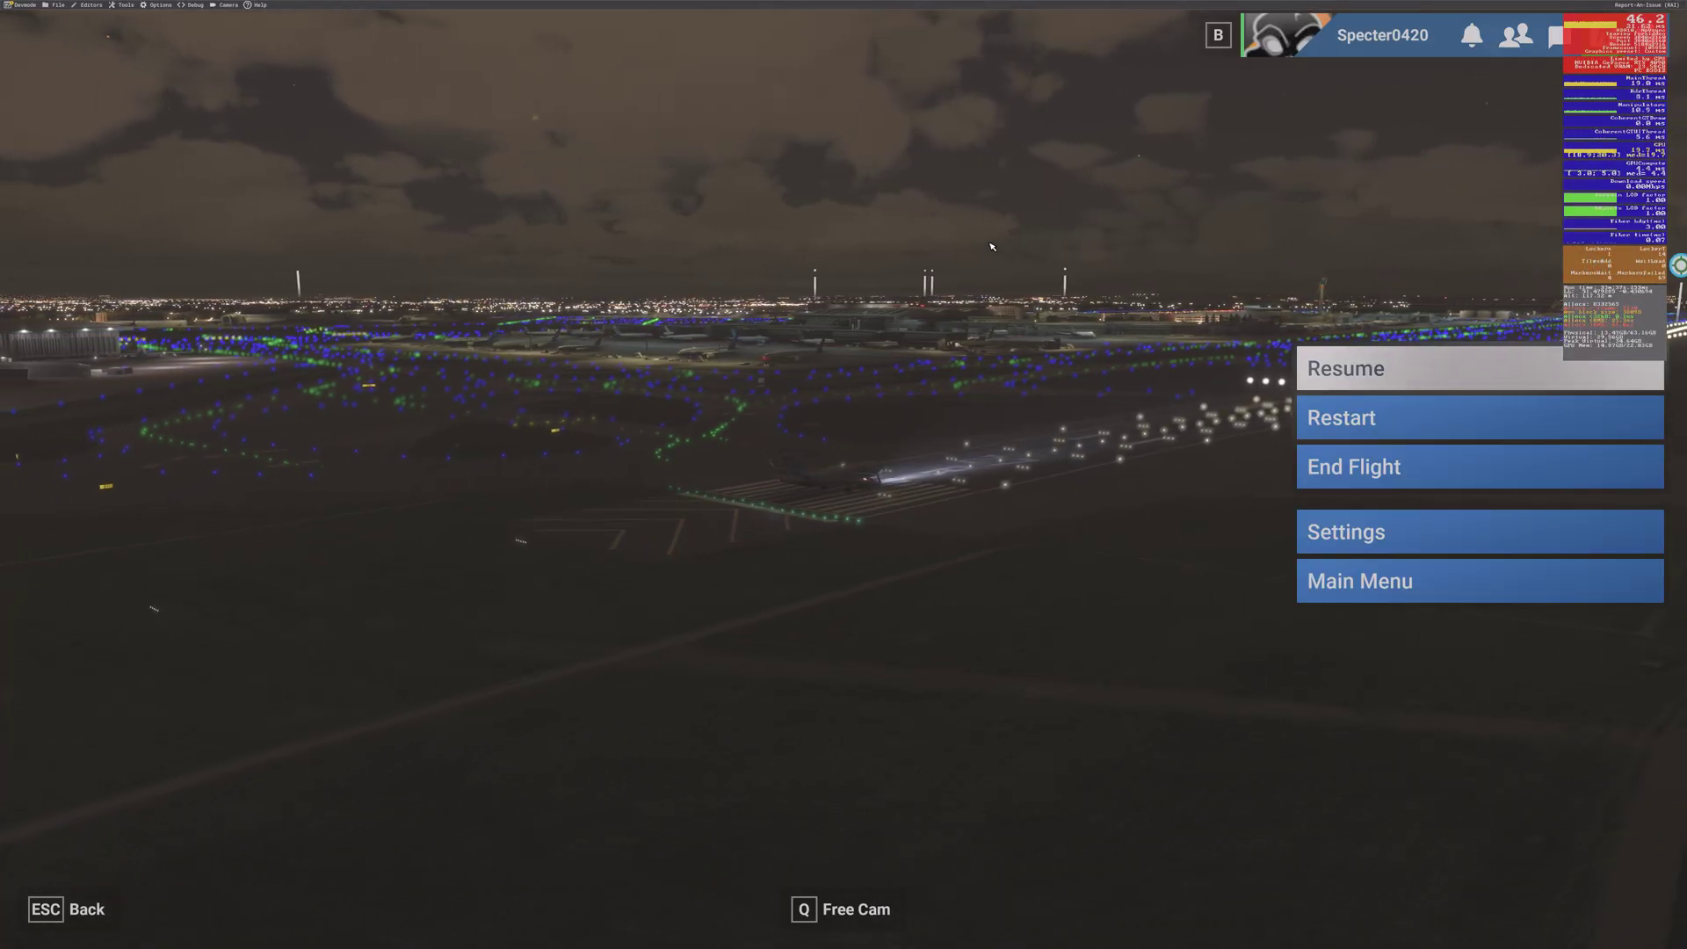
key(Escape)
key(End)
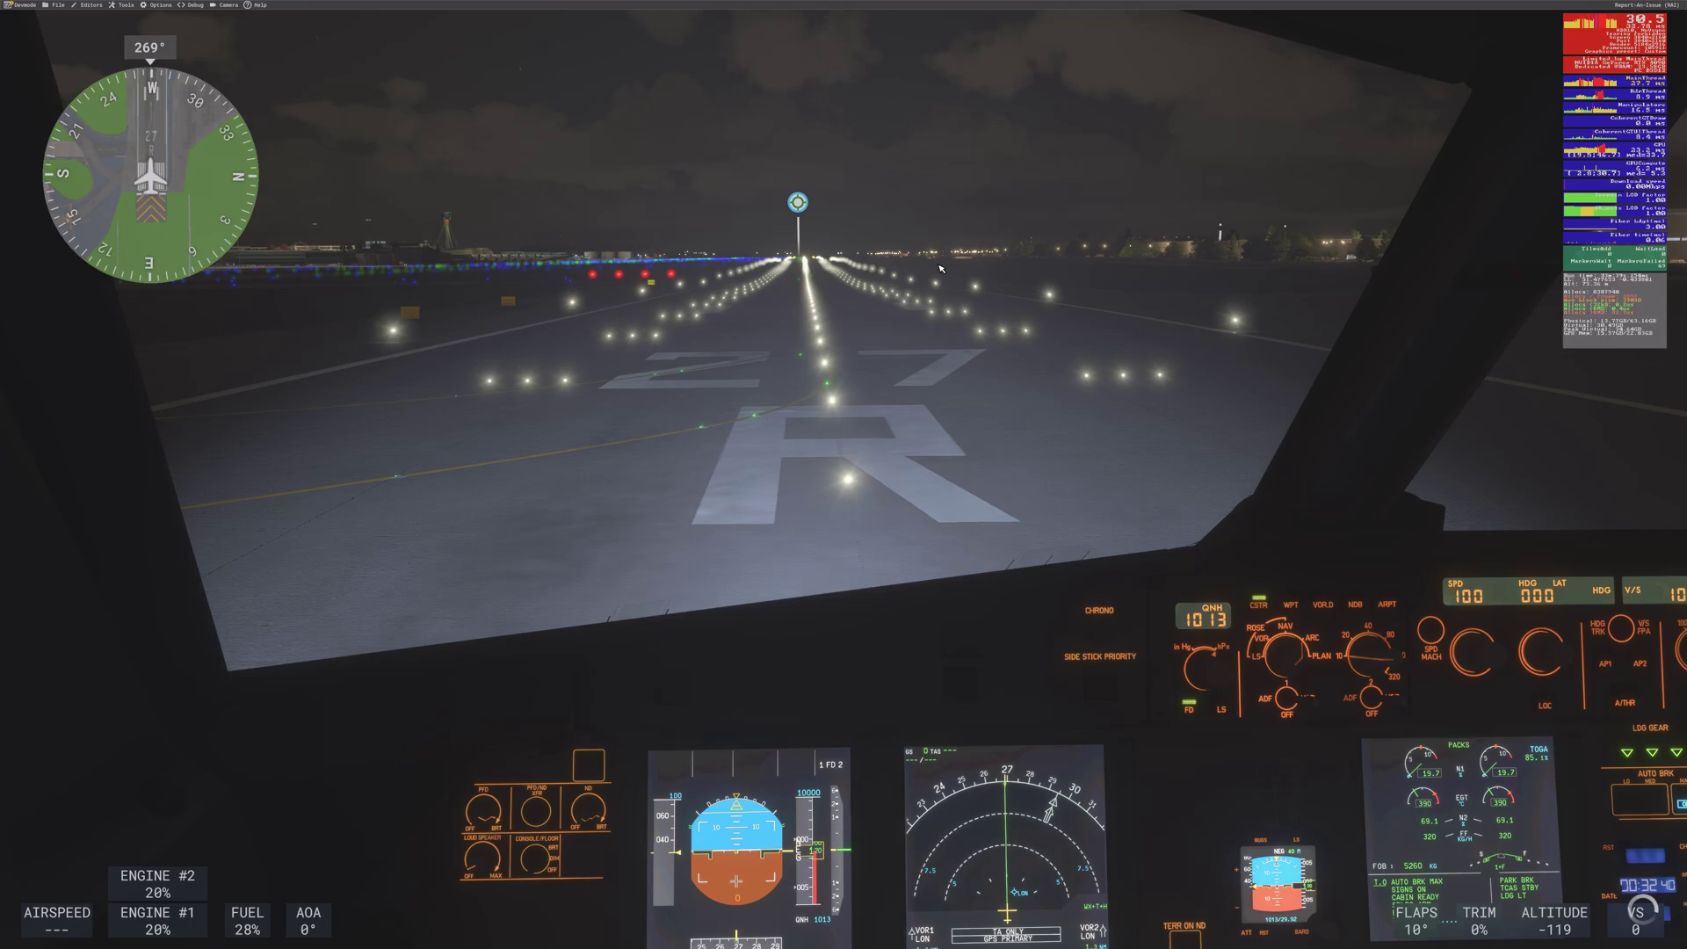